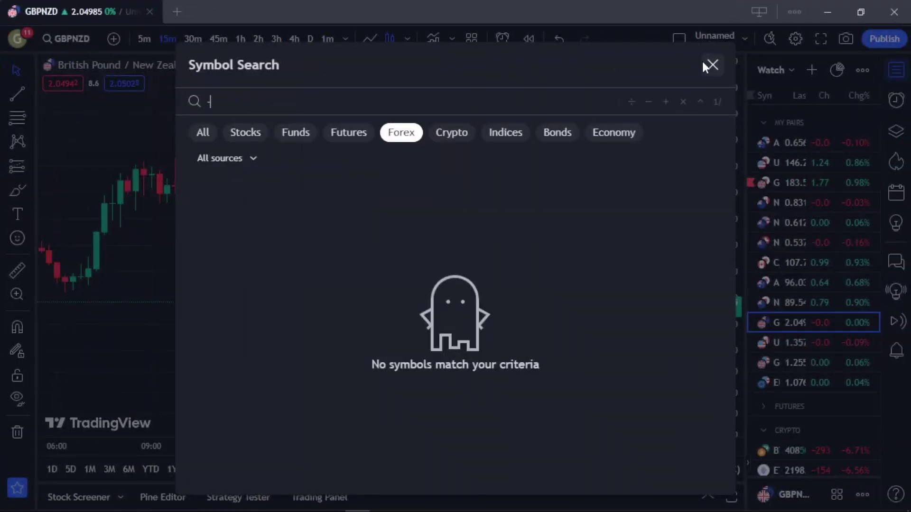
Close the symbol search and reposition the floating favourite drawing tools over the GBPNZD chart.
{"action": "left_click", "coordinate": [703, 62]}
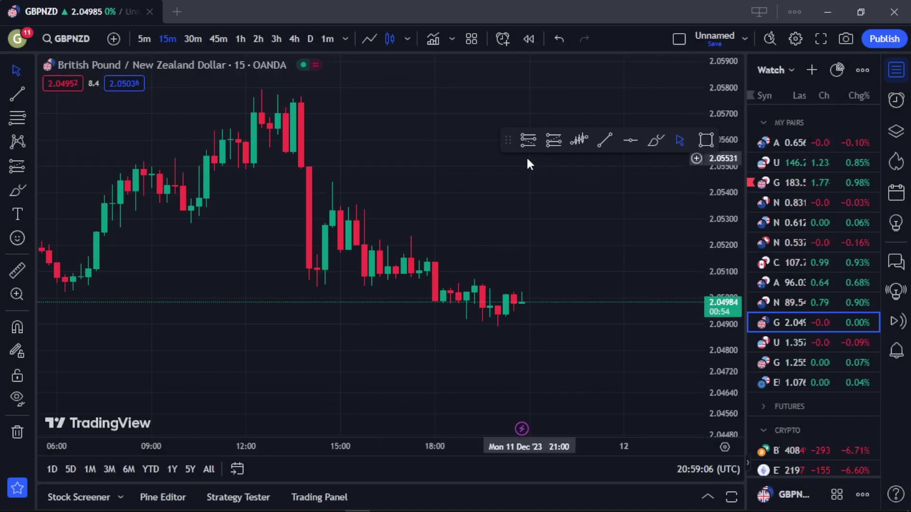
{"action": "left_click_drag", "start_coordinate": [504, 140], "coordinate": [468, 126]}
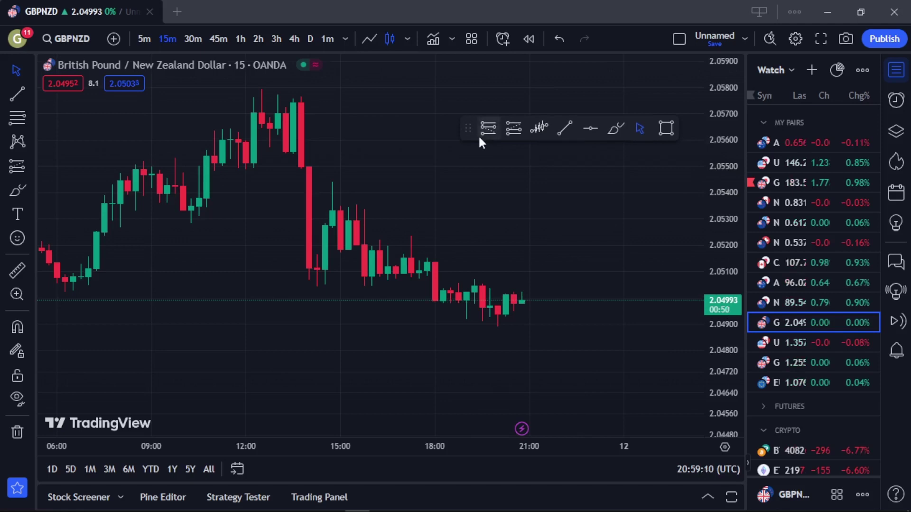
{"action": "scroll", "coordinate": [493, 201], "scroll_direction": "down", "scroll_amount": 3}
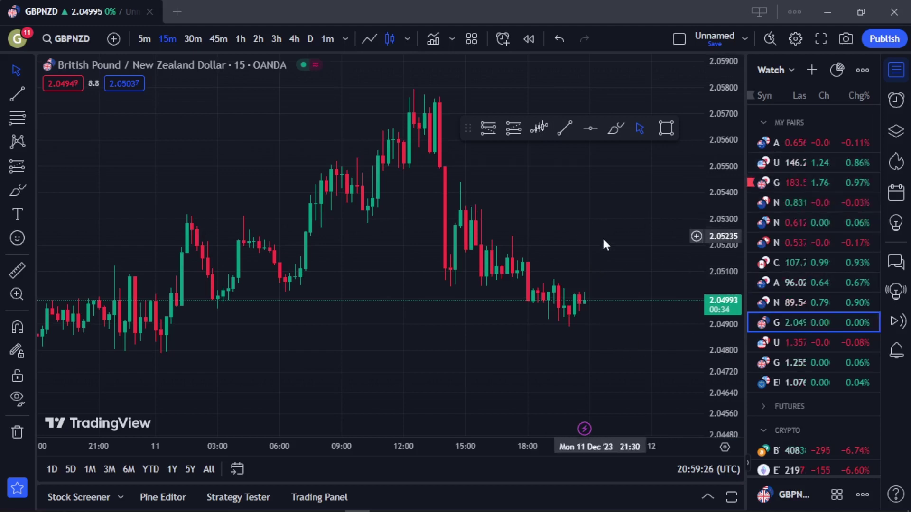
{"action": "scroll", "coordinate": [602, 238], "scroll_direction": "up", "scroll_amount": 2}
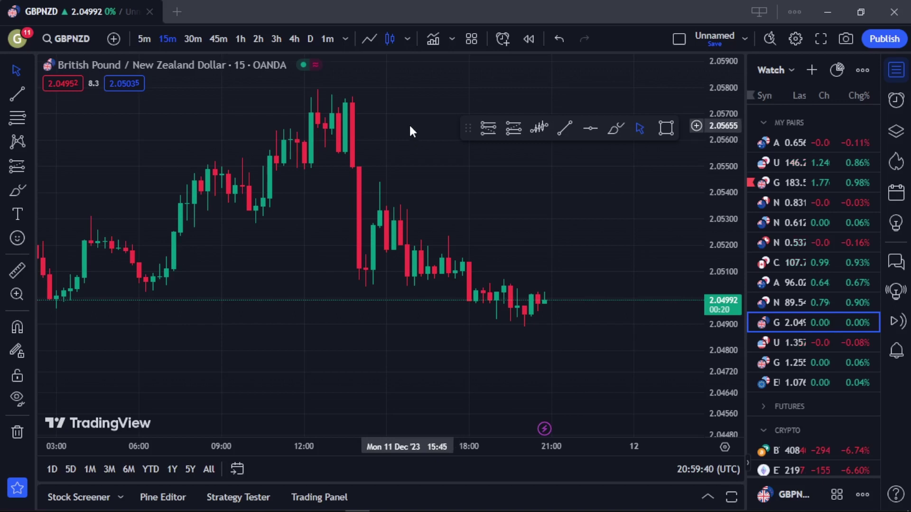
Browse the indicator library's own scripts and its technical indicators, strategies, profiles and patterns.
{"action": "left_click", "coordinate": [433, 41]}
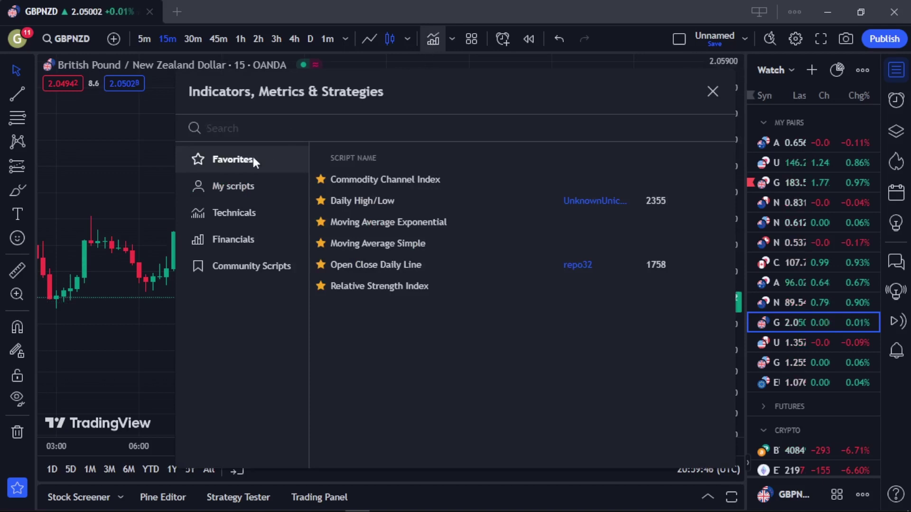
{"action": "left_click", "coordinate": [237, 186]}
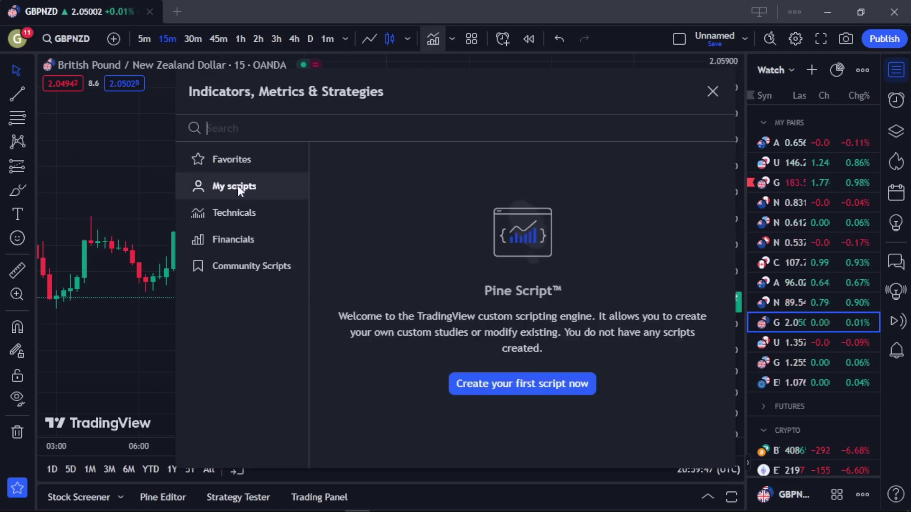
{"action": "left_click", "coordinate": [255, 211]}
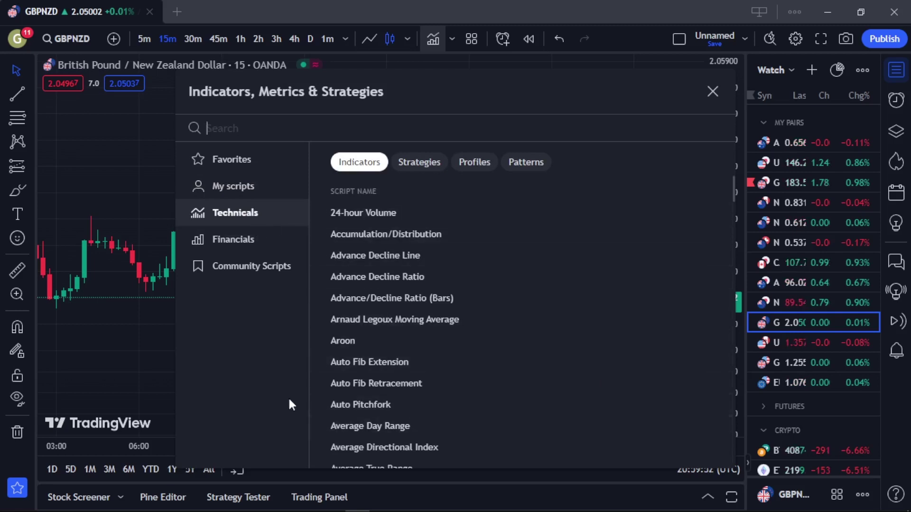
{"action": "left_click", "coordinate": [418, 162]}
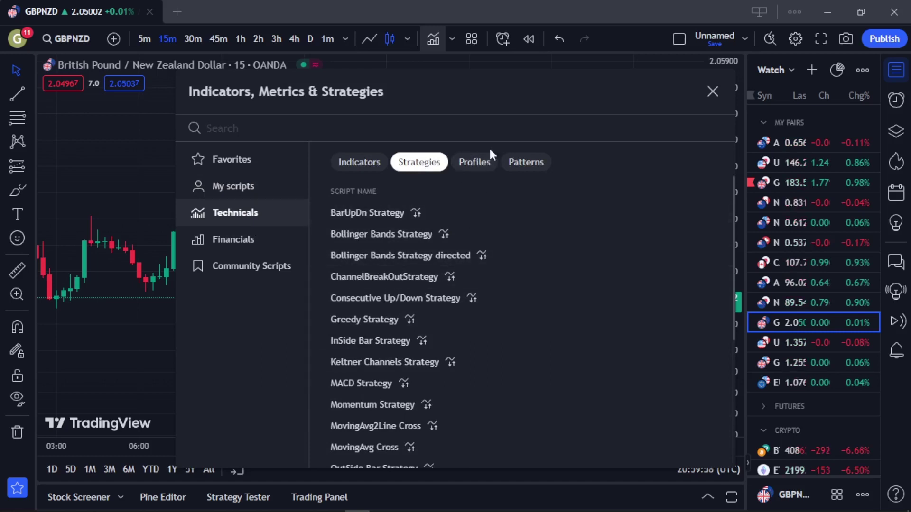
{"action": "left_click", "coordinate": [474, 162]}
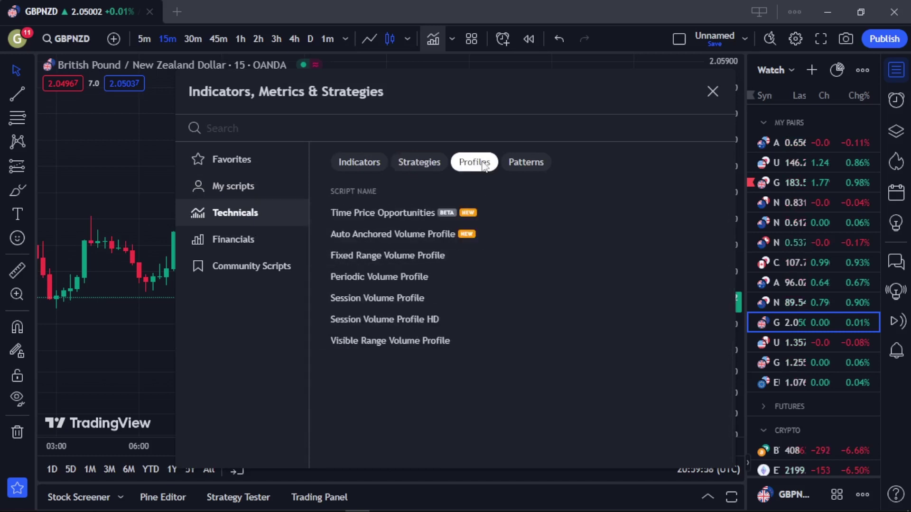
{"action": "left_click", "coordinate": [521, 161]}
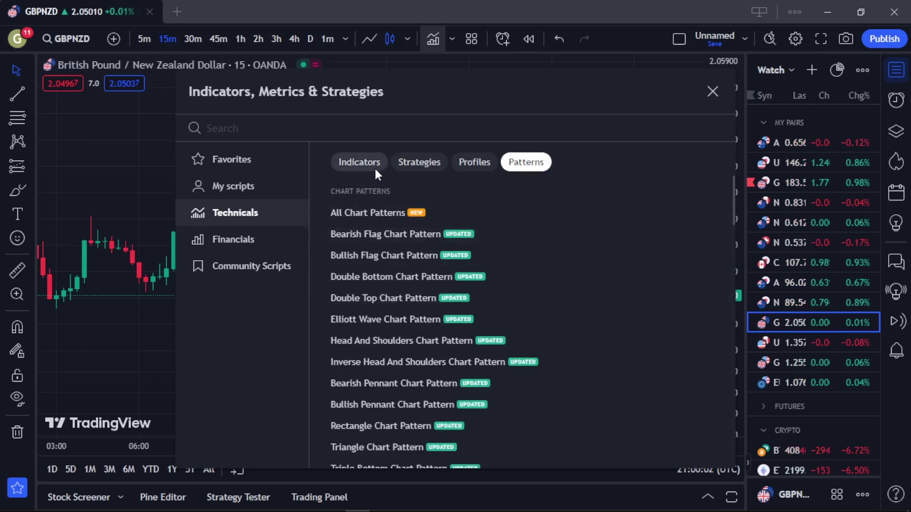
Search the indicator library for "movi" and add Moving Average Exponential to the chart twice.
{"action": "left_click", "coordinate": [242, 152]}
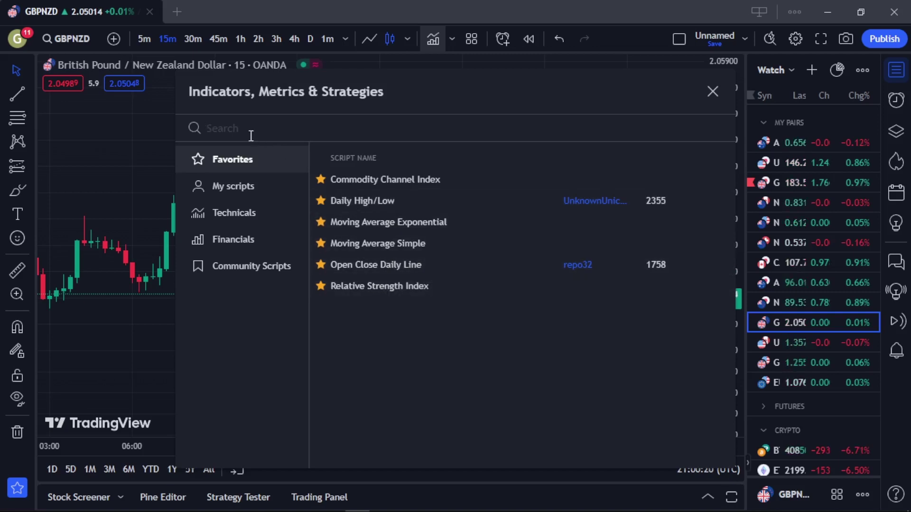
{"action": "type", "text": "movi"}
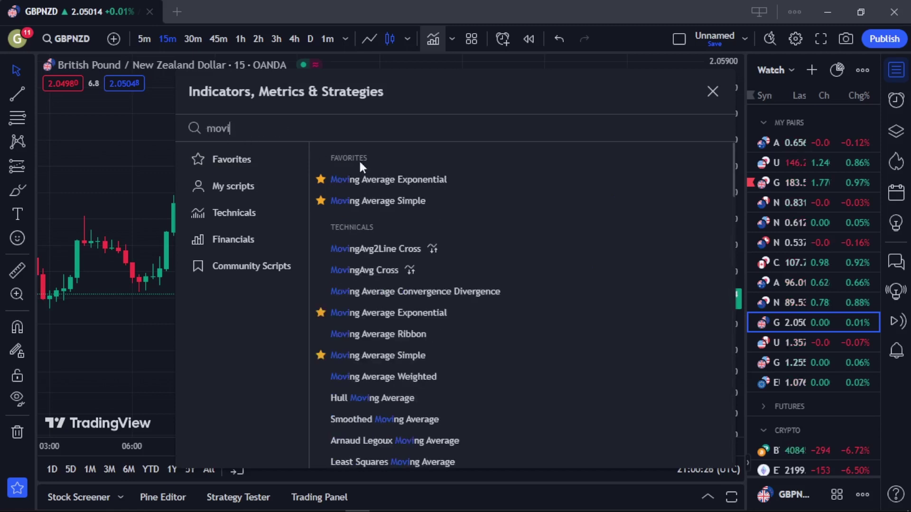
{"action": "left_click", "coordinate": [404, 180]}
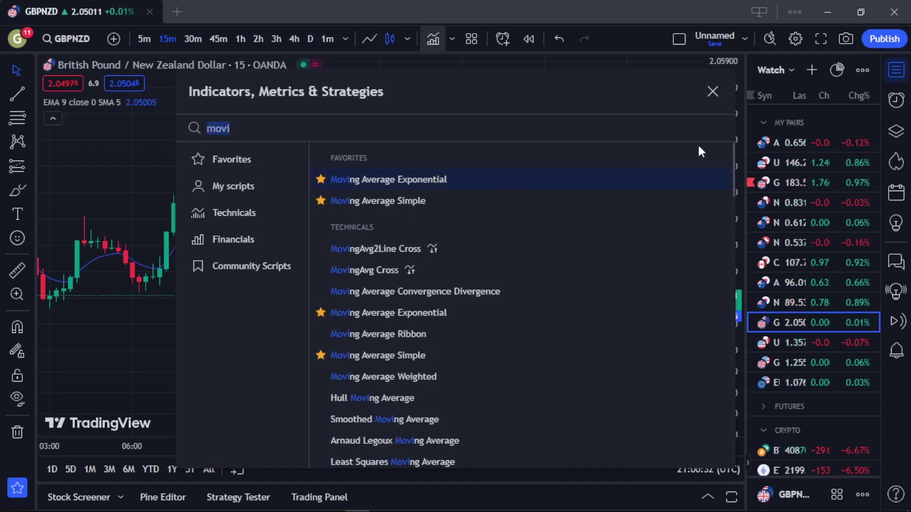
{"action": "left_click", "coordinate": [391, 179]}
{"action": "left_click", "coordinate": [712, 94]}
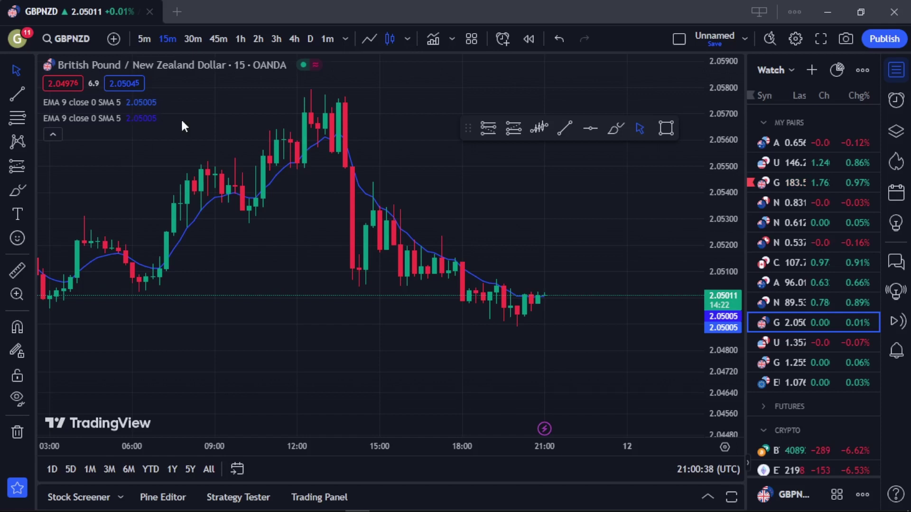
Set the first EMA's length to 10 and its smoothing method to EMA with a smoothing length of 5.
{"action": "left_click", "coordinate": [101, 121]}
{"action": "left_click", "coordinate": [416, 151]}
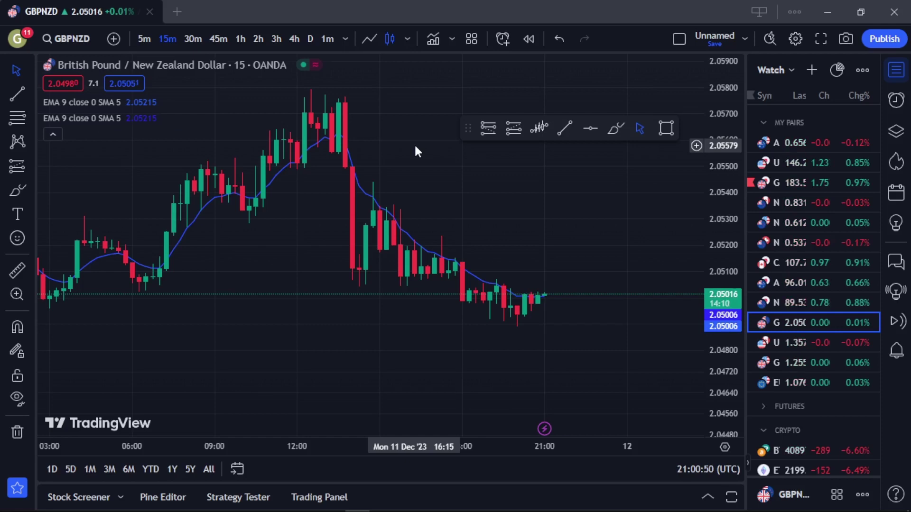
{"action": "mouse_move", "coordinate": [116, 101]}
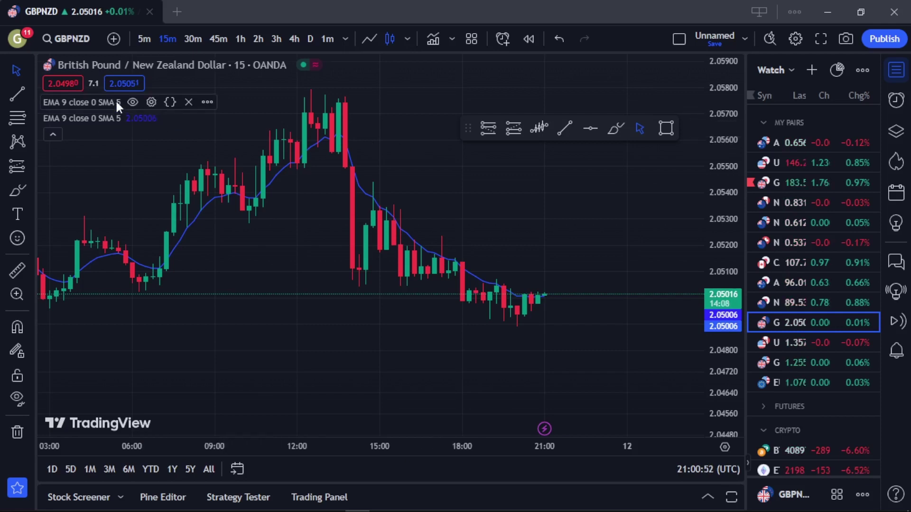
{"action": "left_click", "coordinate": [151, 102]}
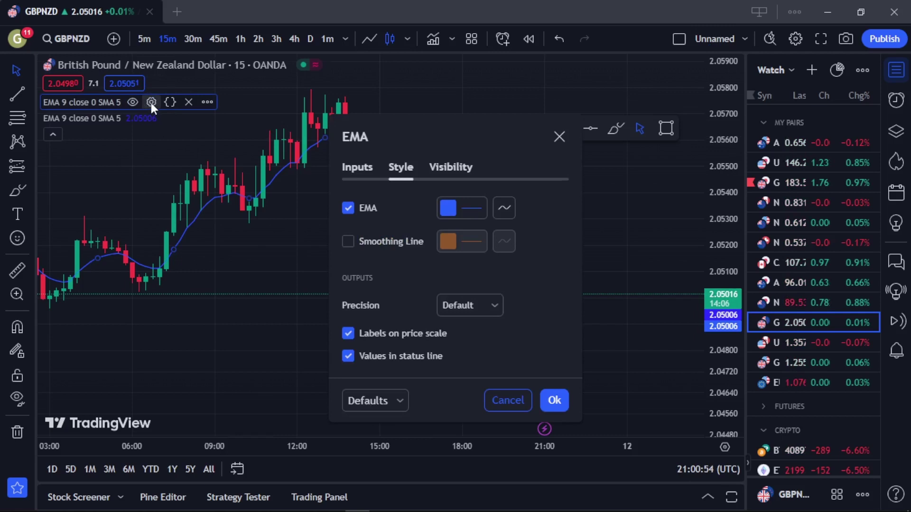
{"action": "left_click", "coordinate": [358, 169]}
{"action": "double_click", "coordinate": [419, 158]}
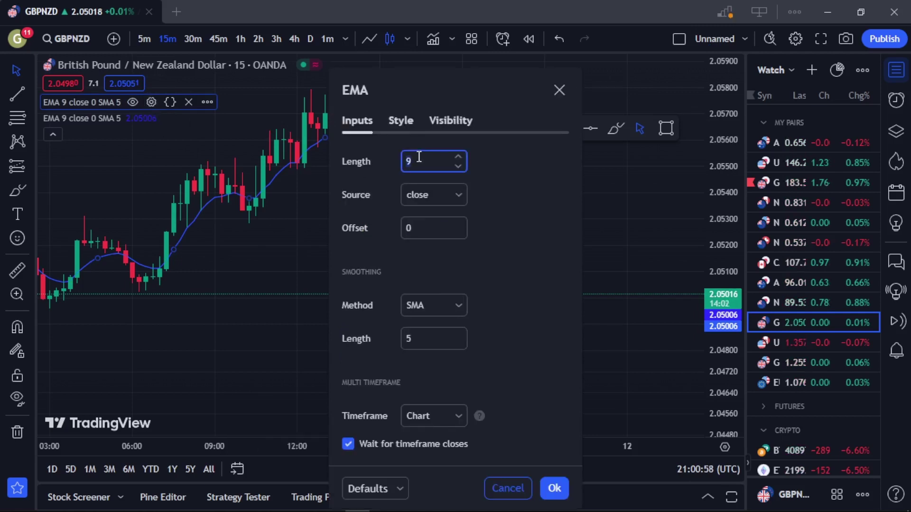
{"action": "type", "text": "10"}
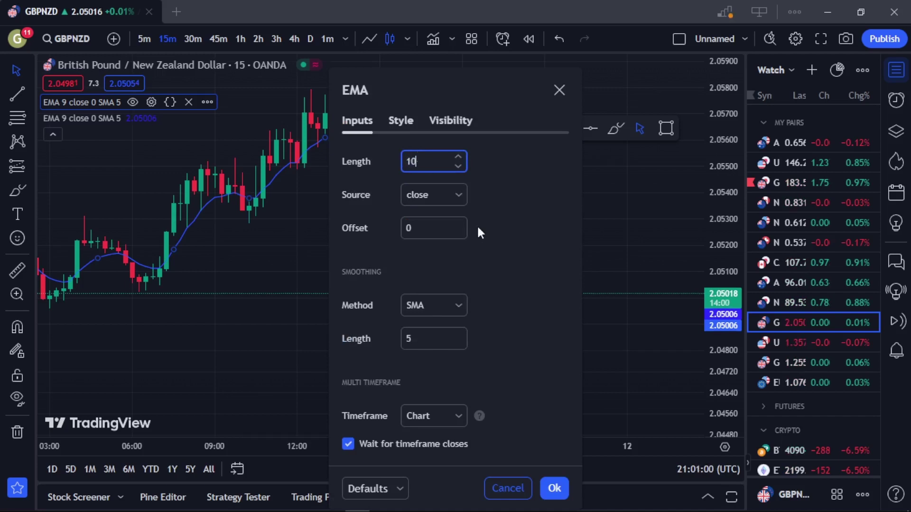
{"action": "left_click", "coordinate": [420, 306]}
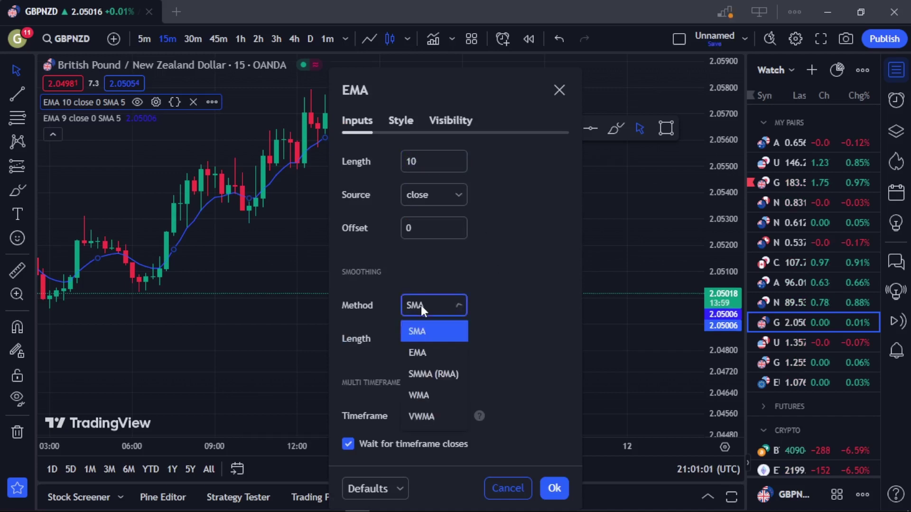
{"action": "left_click", "coordinate": [437, 350]}
{"action": "left_click", "coordinate": [459, 334]}
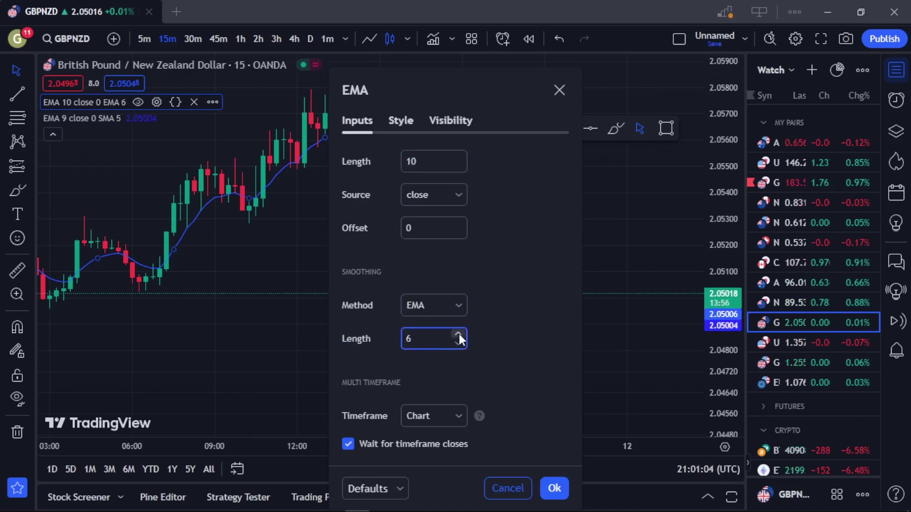
{"action": "left_click", "coordinate": [462, 340]}
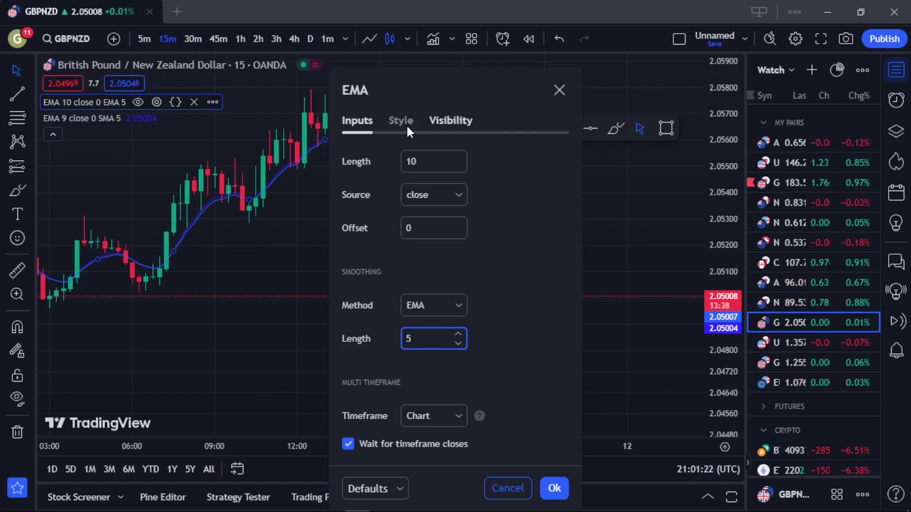
Review the first EMA's source and timeframe options and its style settings.
{"action": "left_click", "coordinate": [420, 191]}
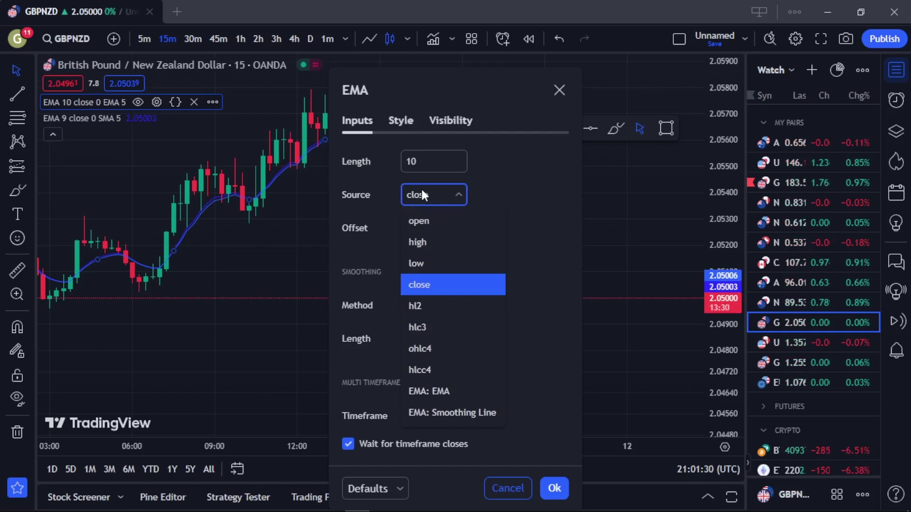
{"action": "left_click", "coordinate": [420, 187]}
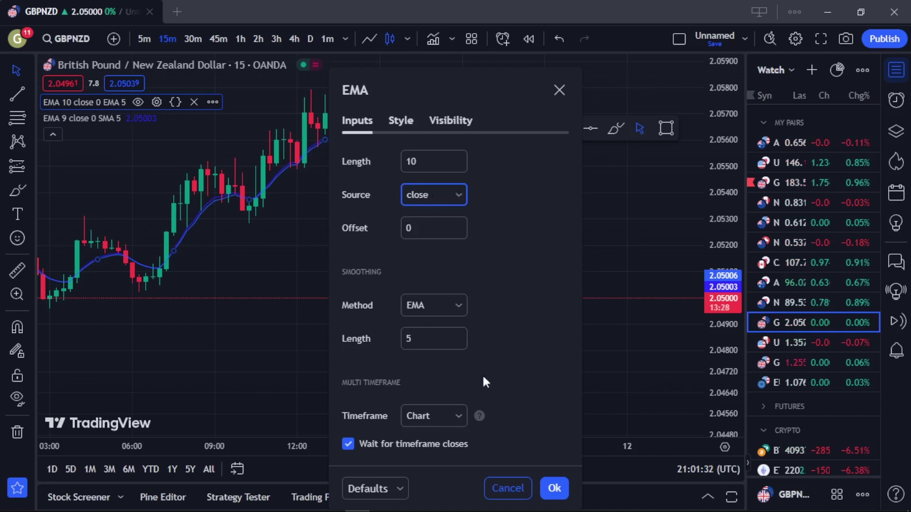
{"action": "left_click", "coordinate": [423, 410]}
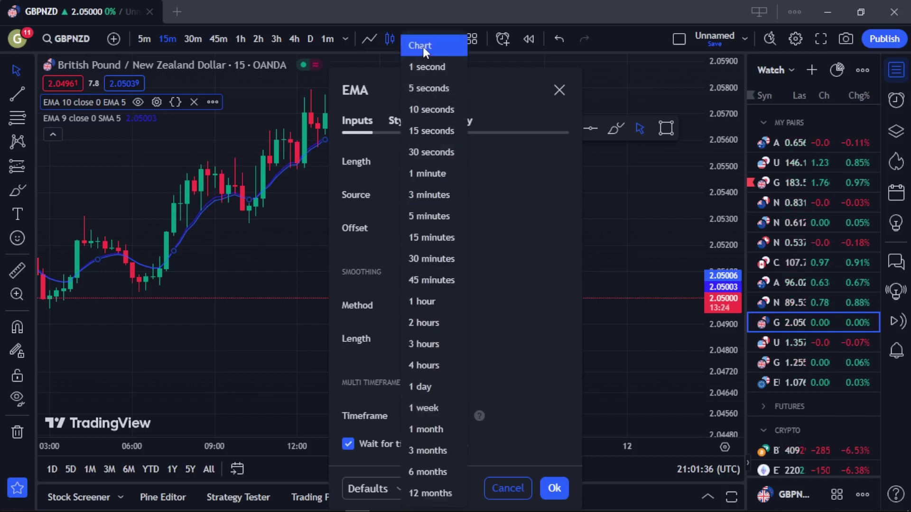
{"action": "left_click", "coordinate": [500, 193]}
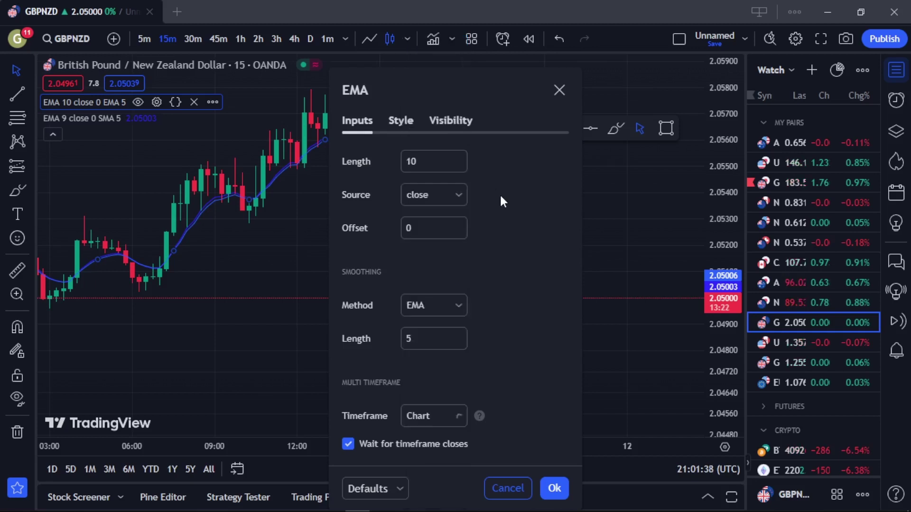
{"action": "left_click", "coordinate": [395, 119]}
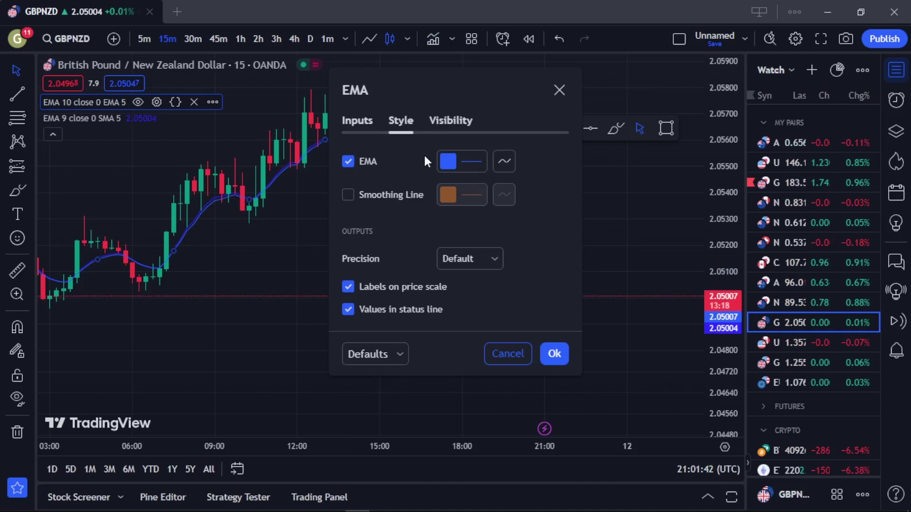
{"action": "left_click", "coordinate": [367, 119]}
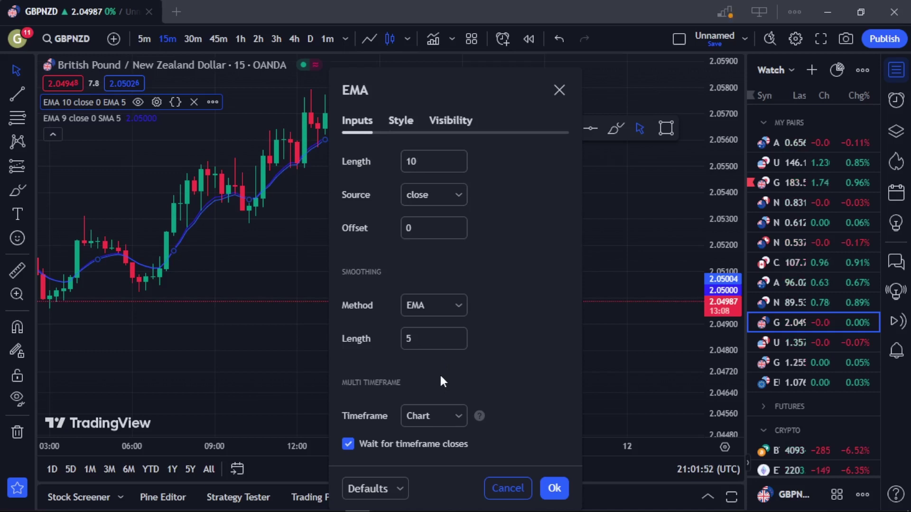
Change the first EMA's line colour to green and its thickness to the third option.
{"action": "left_click", "coordinate": [397, 124]}
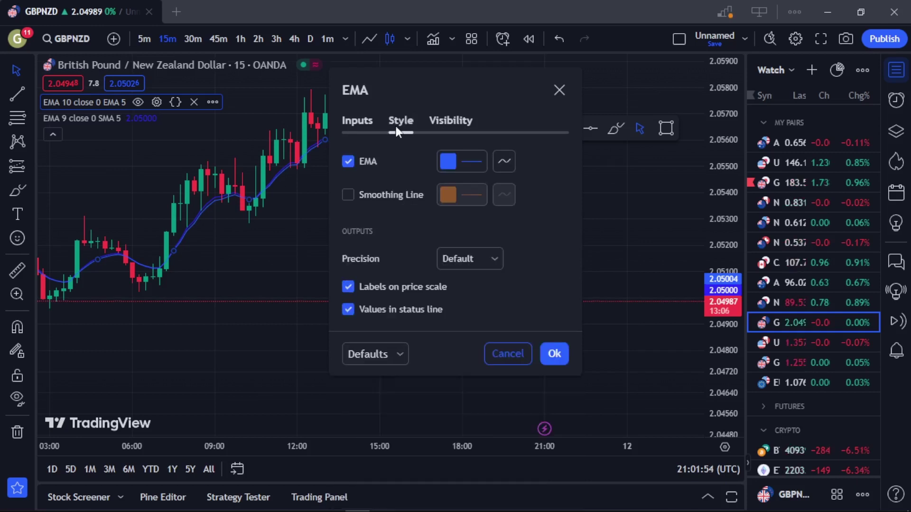
{"action": "left_click", "coordinate": [451, 159]}
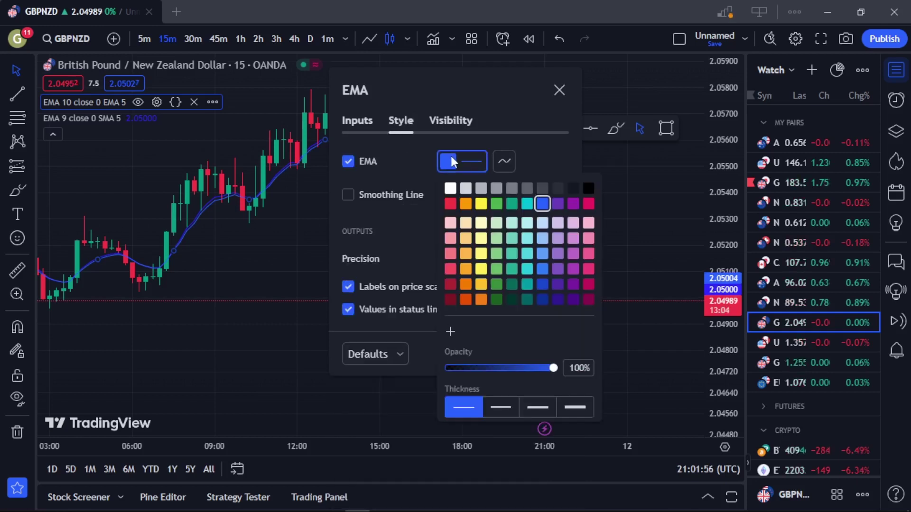
{"action": "left_click", "coordinate": [495, 207]}
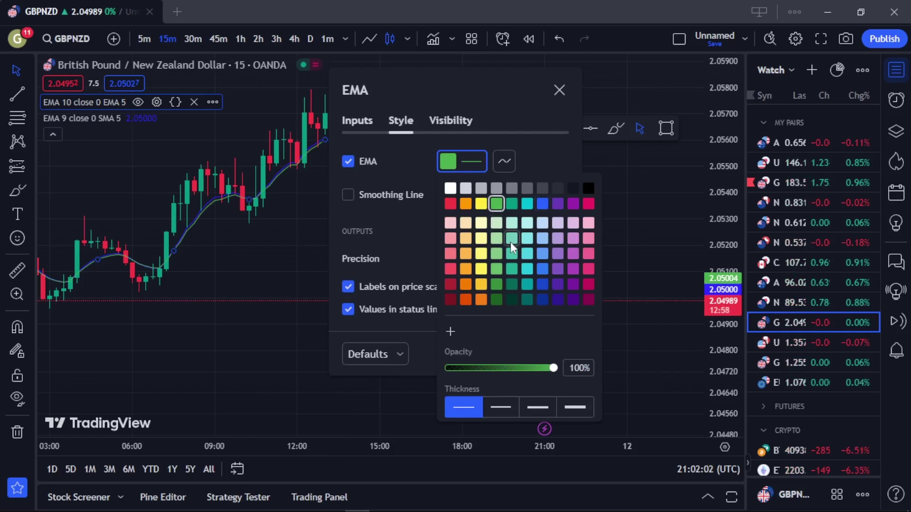
{"action": "left_click", "coordinate": [542, 407]}
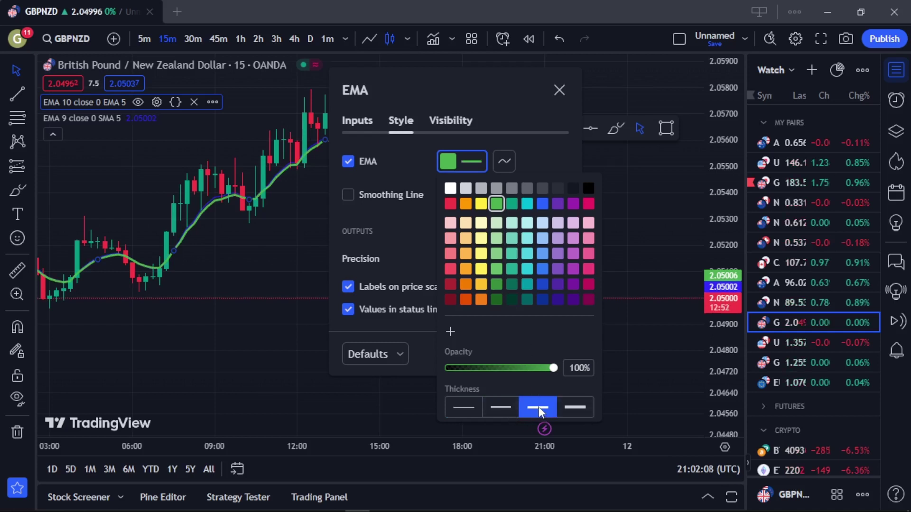
Examine the available plot types for the EMA line and the indicator's timeframe visibility settings.
{"action": "left_click", "coordinate": [504, 161]}
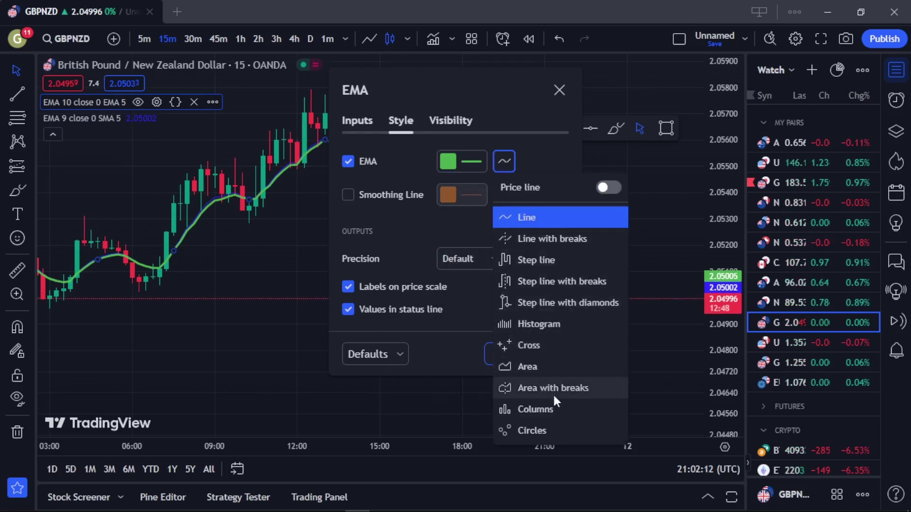
{"action": "left_click", "coordinate": [525, 162]}
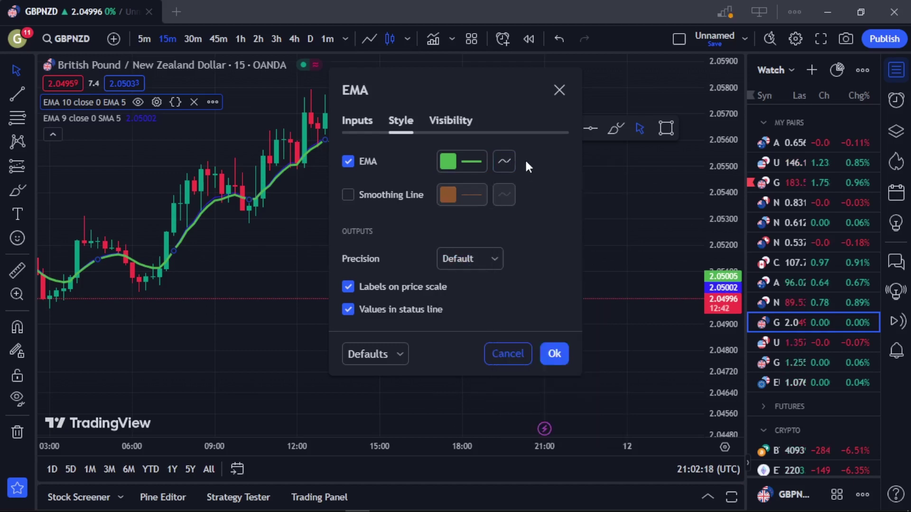
{"action": "left_click", "coordinate": [458, 125]}
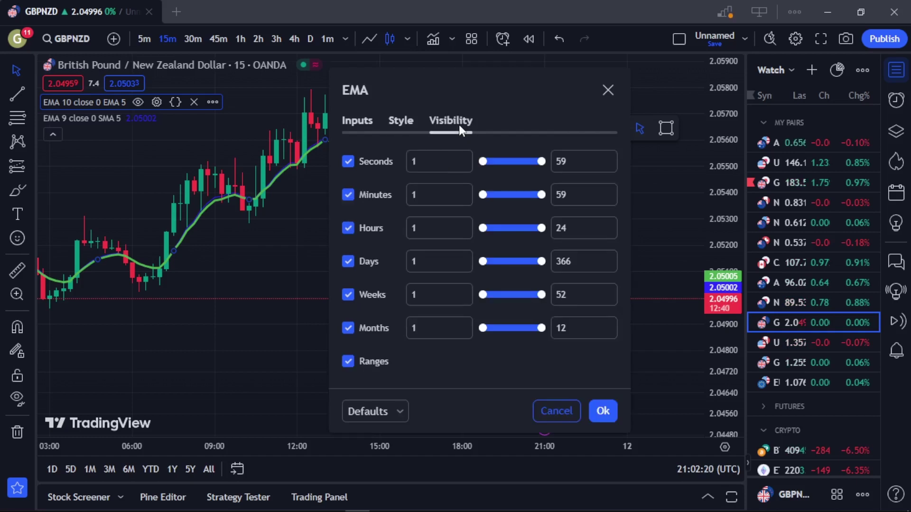
Apply the first EMA's settings and close its settings dialog.
{"action": "left_click", "coordinate": [388, 122]}
{"action": "left_click", "coordinate": [554, 355]}
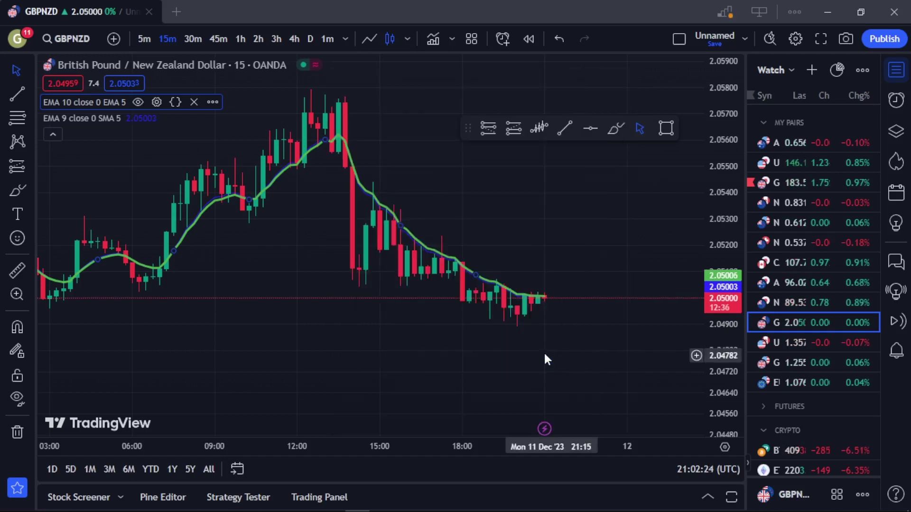
{"action": "left_click_drag", "start_coordinate": [328, 277], "coordinate": [488, 311]}
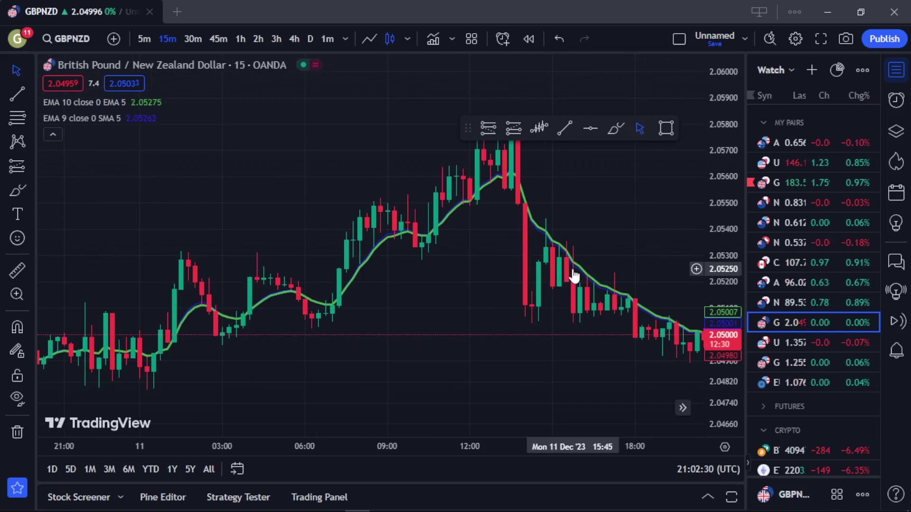
Set the second EMA's length to 14 and its smoothing method to EMA.
{"action": "mouse_move", "coordinate": [108, 123]}
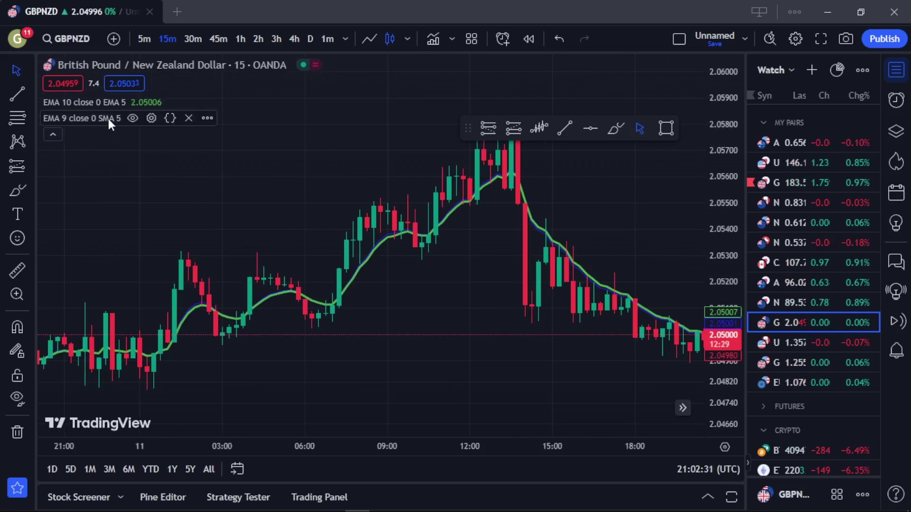
{"action": "left_click", "coordinate": [151, 118]}
{"action": "left_click", "coordinate": [370, 166]}
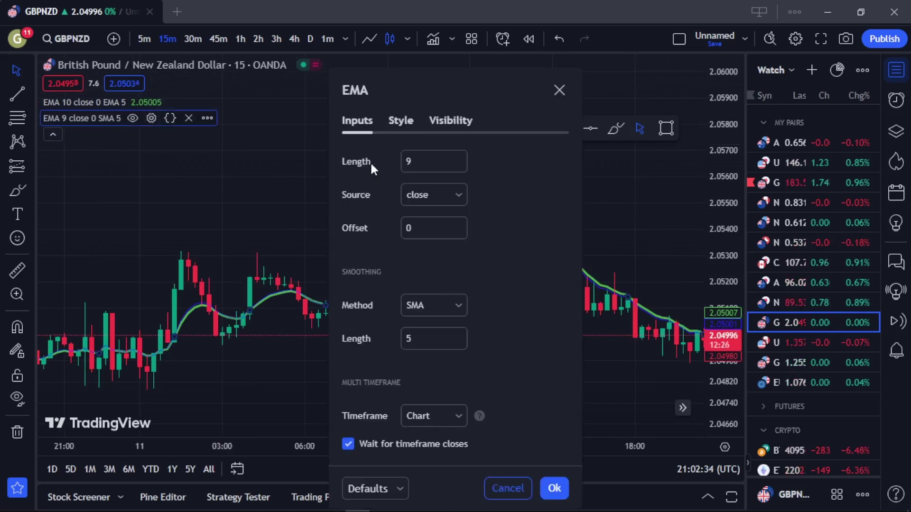
{"action": "left_click", "coordinate": [423, 168]}
{"action": "type", "text": "14"}
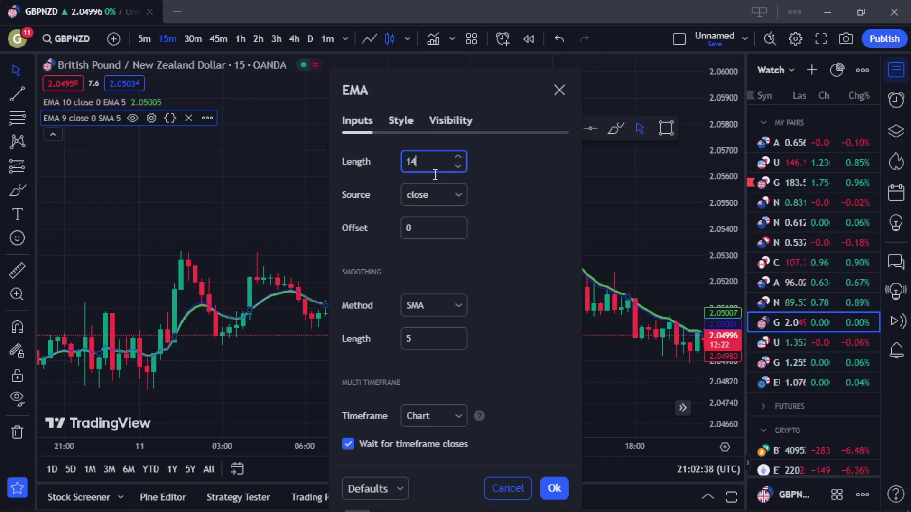
{"action": "left_click", "coordinate": [440, 305]}
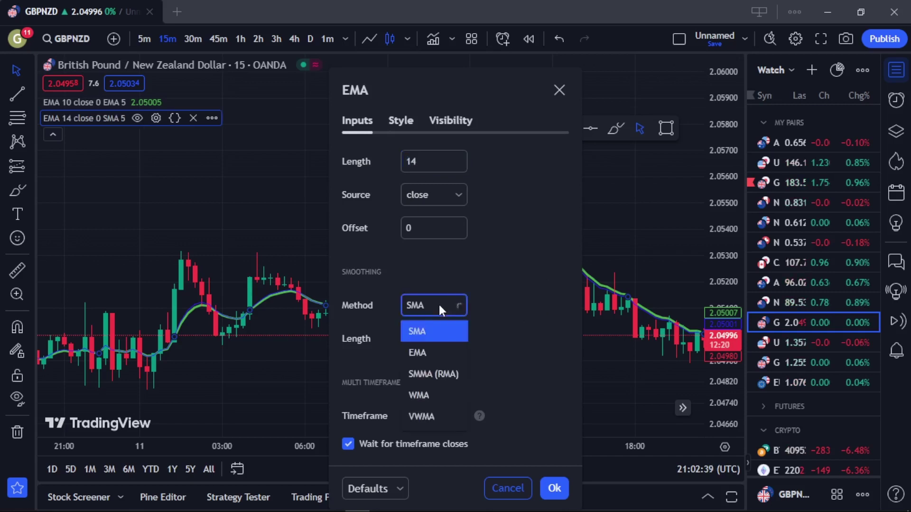
{"action": "left_click", "coordinate": [428, 347]}
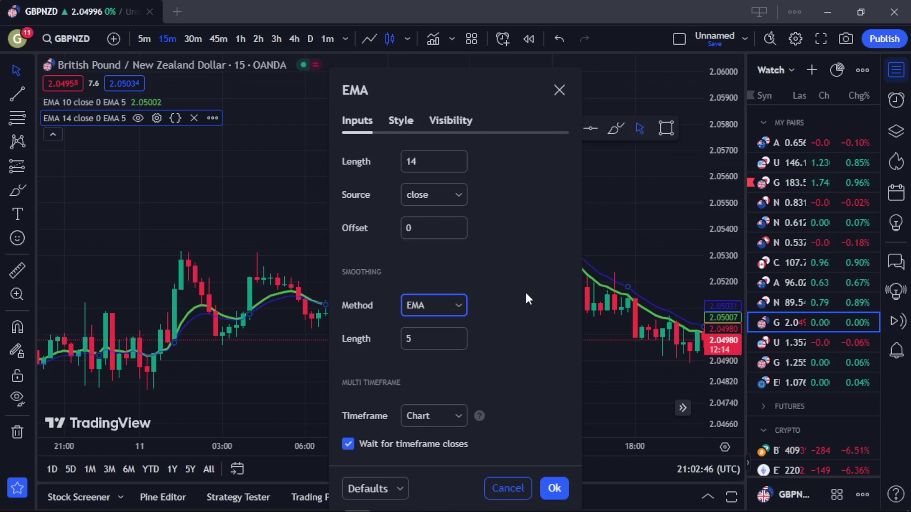
Change the second EMA's line colour to red and its thickness to the third option, and apply the settings.
{"action": "left_click", "coordinate": [398, 119]}
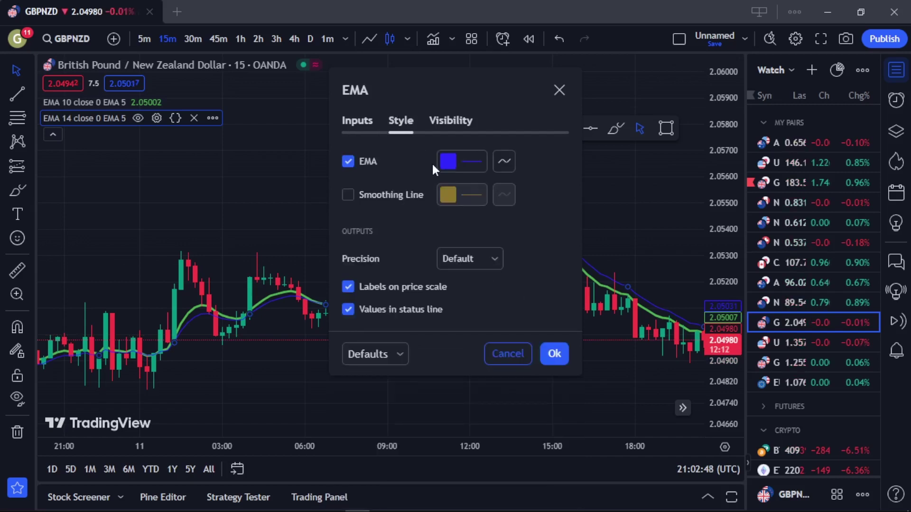
{"action": "left_click", "coordinate": [448, 160]}
{"action": "left_click", "coordinate": [450, 204]}
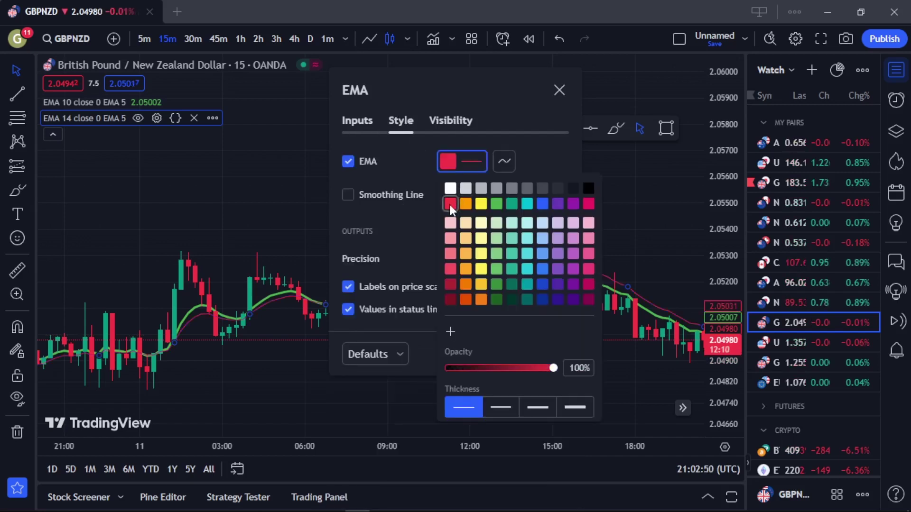
{"action": "left_click", "coordinate": [413, 226]}
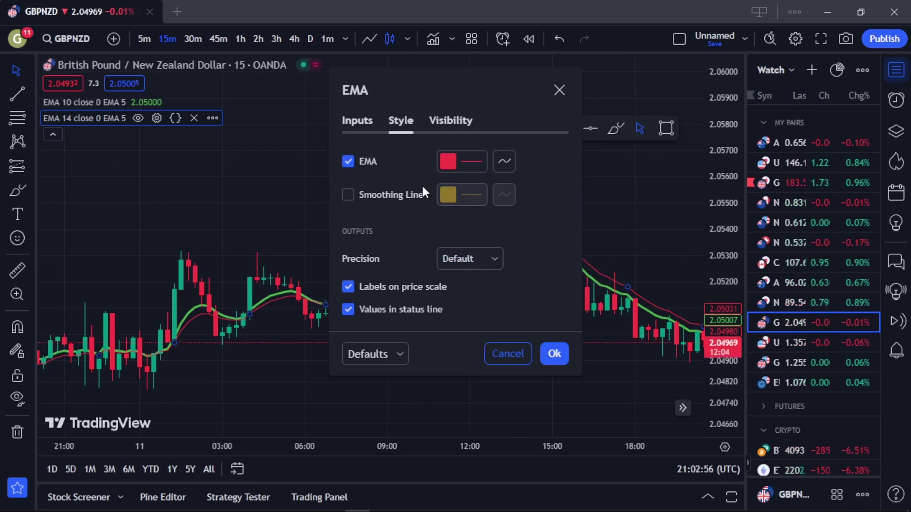
{"action": "left_click", "coordinate": [448, 160]}
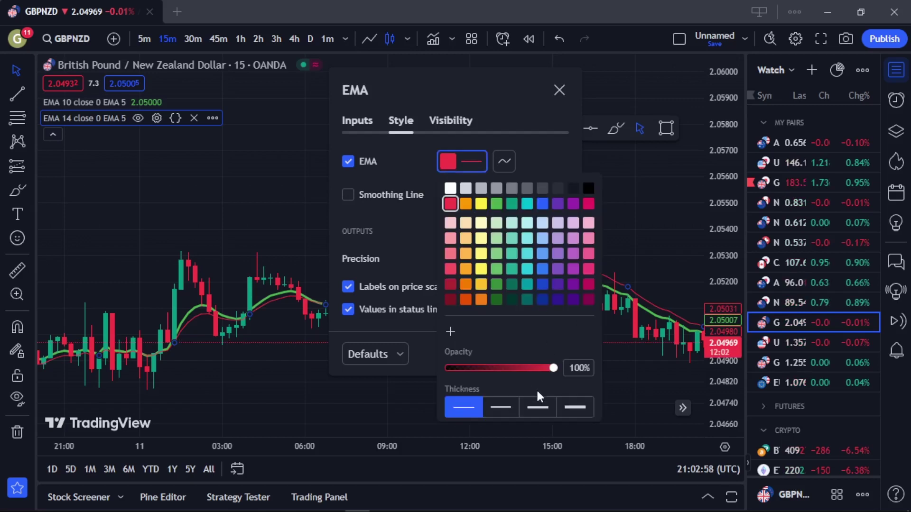
{"action": "left_click", "coordinate": [537, 407]}
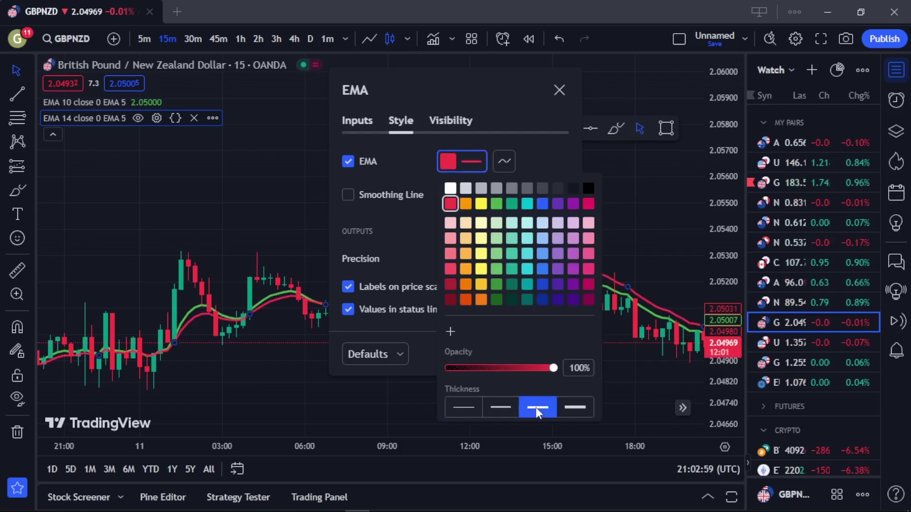
{"action": "left_click", "coordinate": [415, 232]}
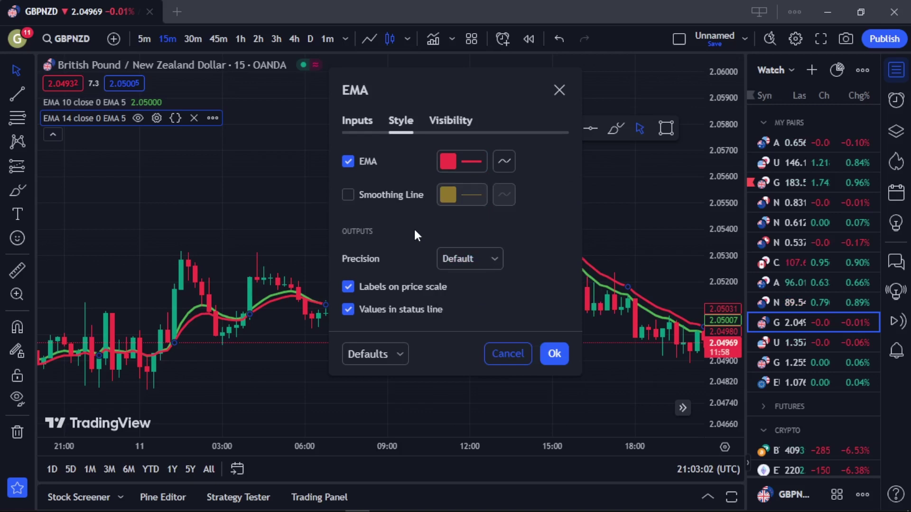
{"action": "left_click", "coordinate": [554, 354]}
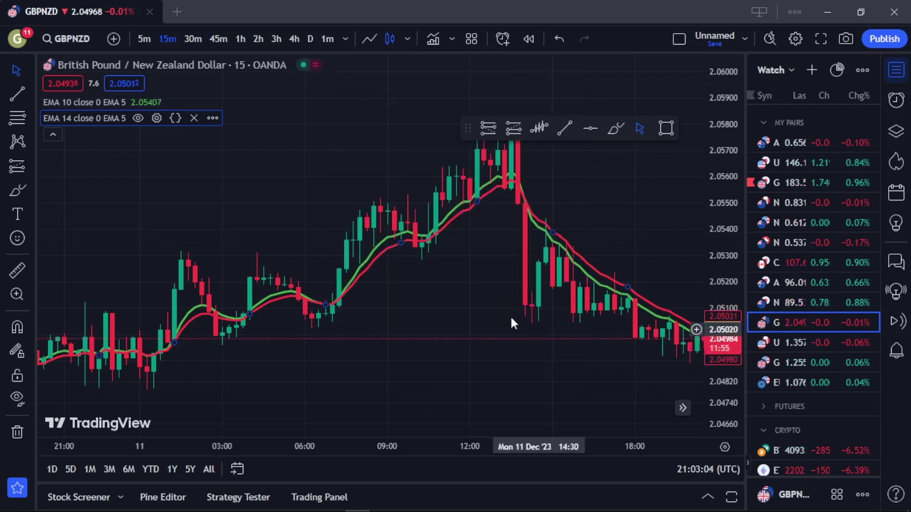
Examine the position of the green and red EMA lines relative to the candles from the decline to the latest price.
{"action": "left_click_drag", "start_coordinate": [443, 318], "coordinate": [261, 325]}
{"action": "scroll", "coordinate": [544, 291], "scroll_direction": "up", "scroll_amount": 3}
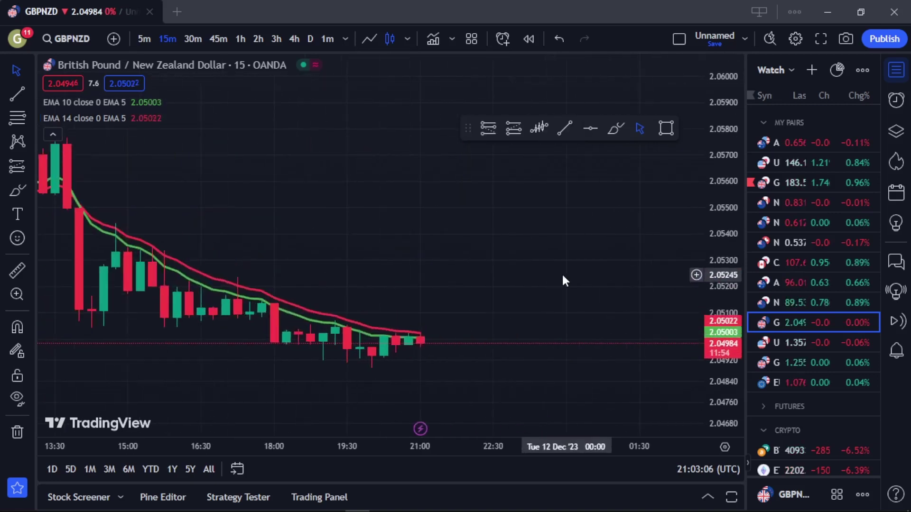
{"action": "scroll", "coordinate": [562, 272], "scroll_direction": "down", "scroll_amount": 2}
{"action": "left_click_drag", "start_coordinate": [710, 252], "coordinate": [705, 122]}
{"action": "left_click_drag", "start_coordinate": [483, 259], "coordinate": [602, 243]}
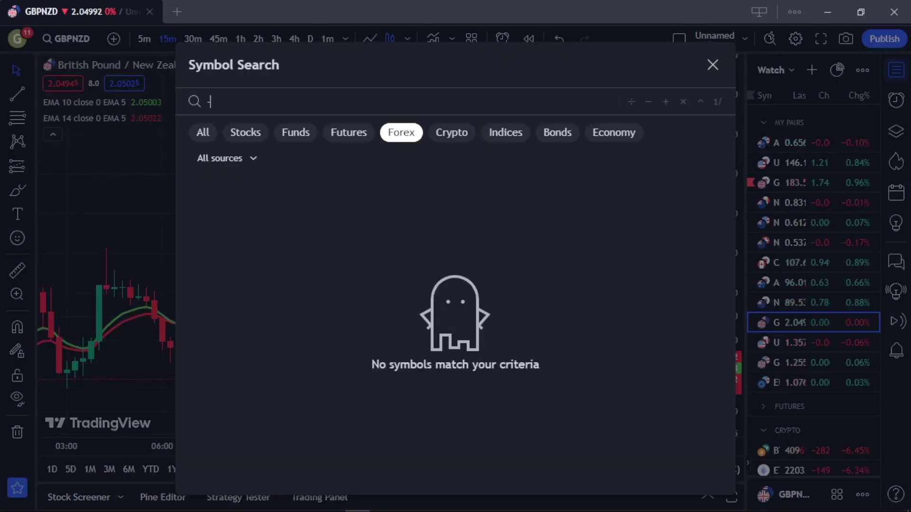
{"action": "left_click", "coordinate": [711, 65]}
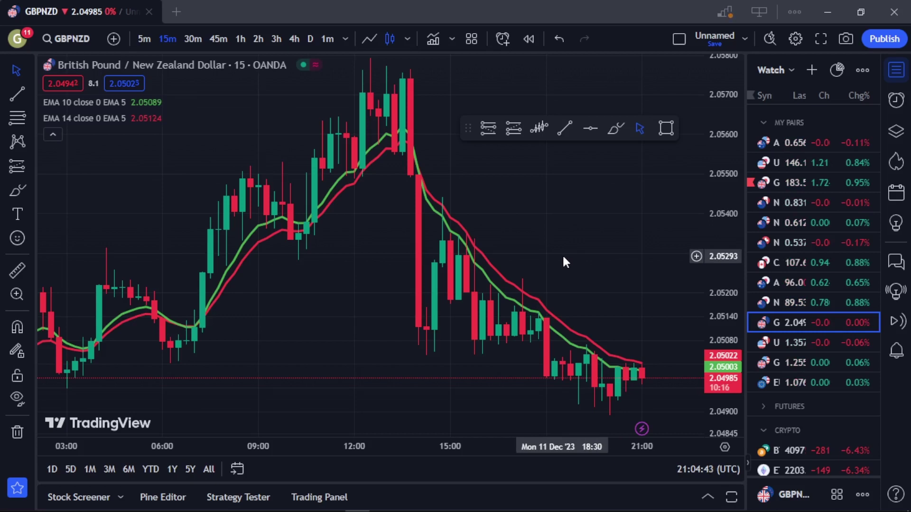
{"action": "scroll", "coordinate": [563, 258], "scroll_direction": "up", "scroll_amount": 3}
{"action": "scroll", "coordinate": [564, 260], "scroll_direction": "up", "scroll_amount": 2}
{"action": "left_click_drag", "start_coordinate": [570, 238], "coordinate": [633, 235]}
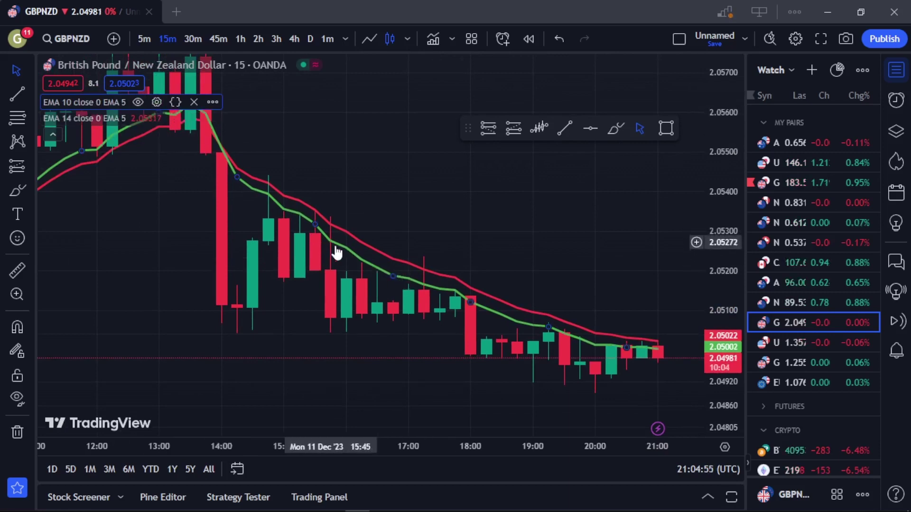
Circle the EMA lines with the brush near 17:00 and 18:30, and remove all drawings from the chart.
{"action": "left_click", "coordinate": [616, 129]}
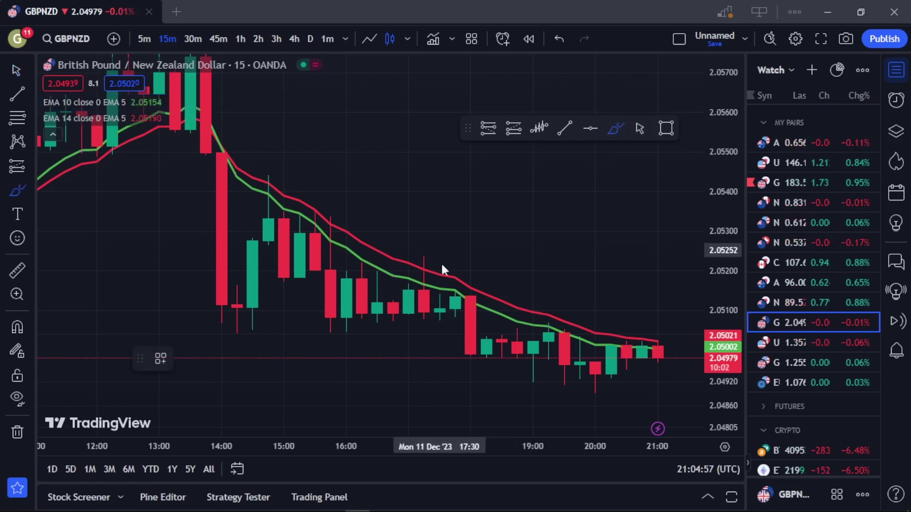
{"action": "mouse_move", "coordinate": [406, 270]}
{"action": "left_mouse_down"}
{"action": "mouse_move", "coordinate": [384, 284]}
{"action": "mouse_move", "coordinate": [443, 283]}
{"action": "mouse_move", "coordinate": [404, 271]}
{"action": "left_mouse_up"}
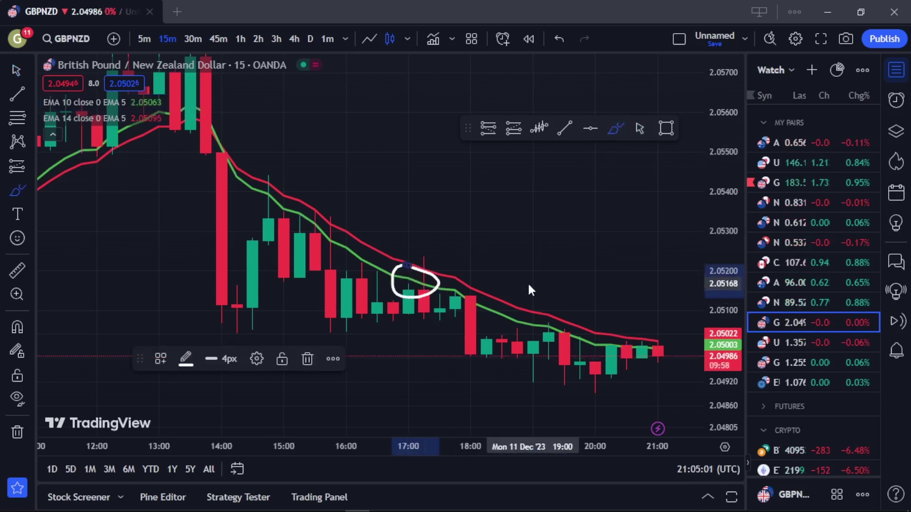
{"action": "mouse_move", "coordinate": [498, 280]}
{"action": "left_mouse_down"}
{"action": "mouse_move", "coordinate": [488, 298]}
{"action": "mouse_move", "coordinate": [513, 308]}
{"action": "mouse_move", "coordinate": [530, 287]}
{"action": "mouse_move", "coordinate": [508, 280]}
{"action": "left_mouse_up"}
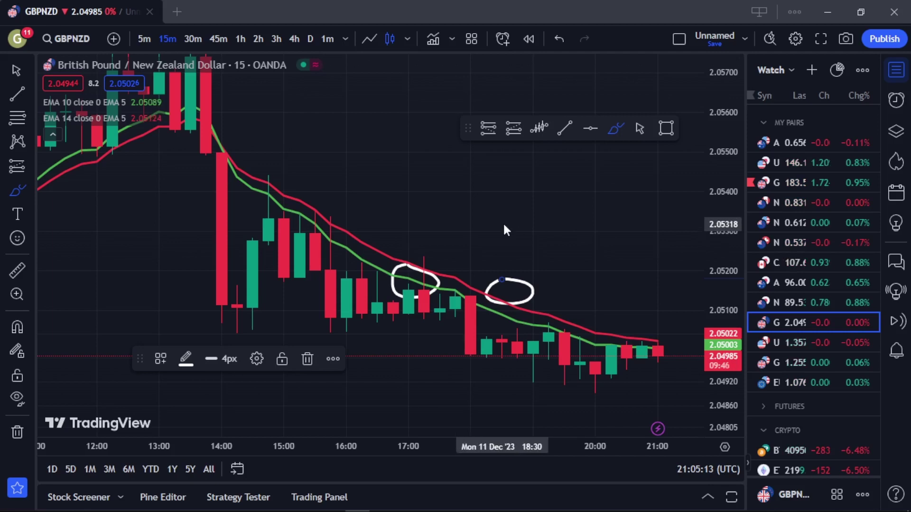
{"action": "right_click", "coordinate": [601, 283]}
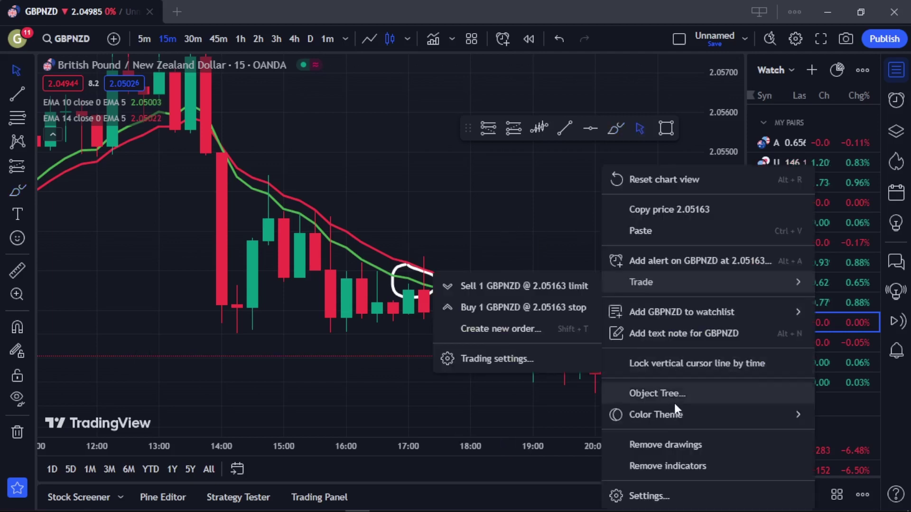
{"action": "left_click", "coordinate": [645, 444]}
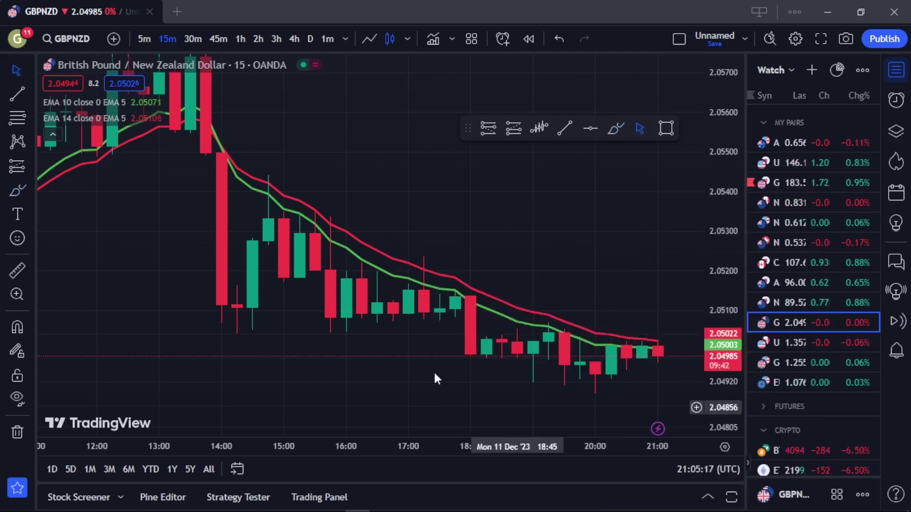
Circle the crossover of the two EMA lines near 07:00 on 11 December with the brush.
{"action": "scroll", "coordinate": [192, 215], "scroll_direction": "left", "scroll_amount": 3}
{"action": "scroll", "coordinate": [248, 230], "scroll_direction": "down", "scroll_amount": 5}
{"action": "left_click_drag", "start_coordinate": [360, 264], "coordinate": [500, 323]}
{"action": "scroll", "coordinate": [499, 324], "scroll_direction": "up", "scroll_amount": 4}
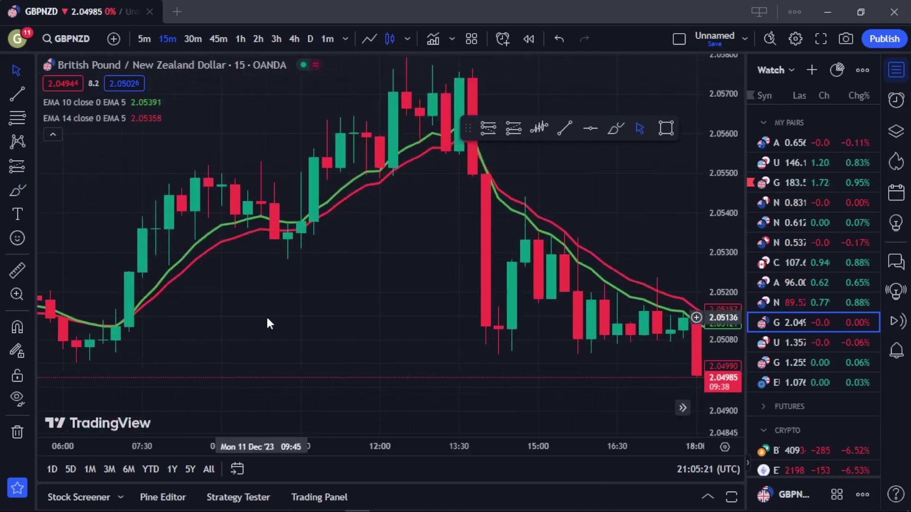
{"action": "left_click_drag", "start_coordinate": [267, 323], "coordinate": [453, 301]}
{"action": "left_click", "coordinate": [616, 127]}
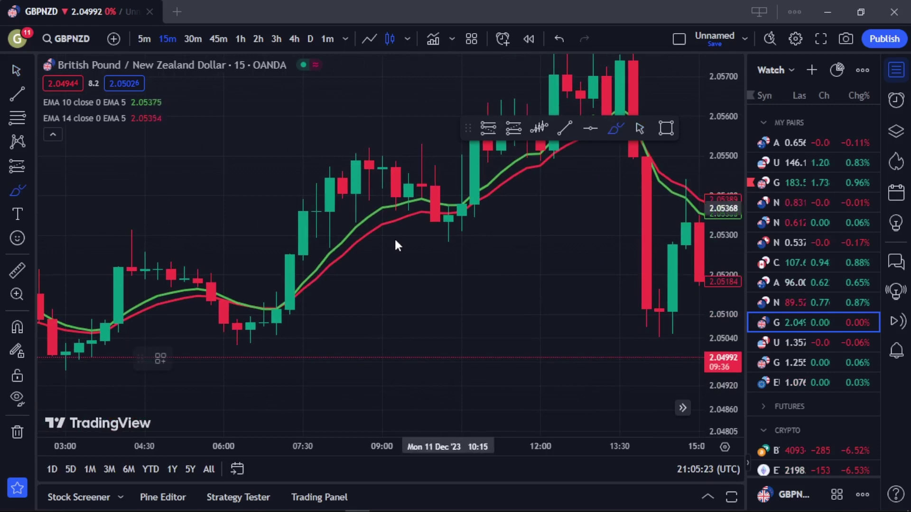
{"action": "mouse_move", "coordinate": [283, 279]}
{"action": "left_mouse_down"}
{"action": "mouse_move", "coordinate": [264, 306]}
{"action": "mouse_move", "coordinate": [321, 282]}
{"action": "mouse_move", "coordinate": [290, 280]}
{"action": "left_mouse_up"}
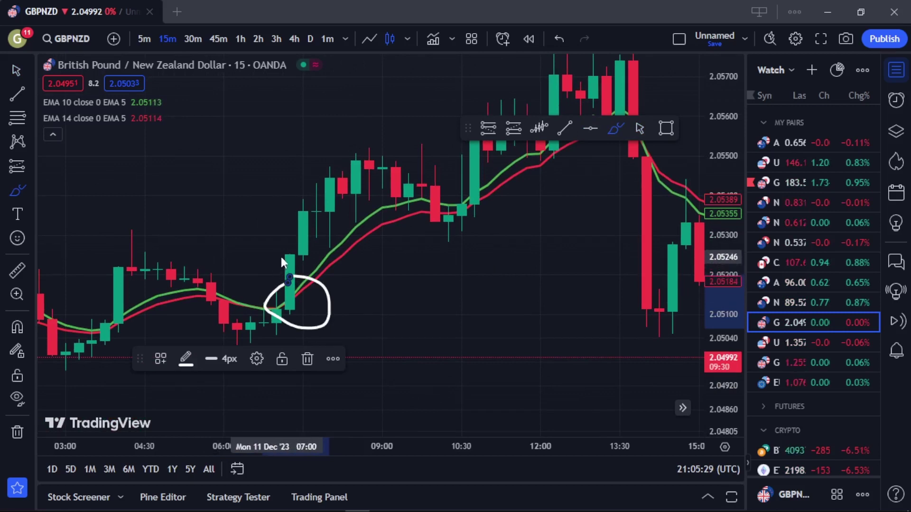
Frame the circled crossover with a rectangle from about 05:15 to 08:30, reduce its height slightly, and delete it.
{"action": "left_click", "coordinate": [667, 129]}
{"action": "mouse_move", "coordinate": [184, 268]}
{"action": "left_mouse_down"}
{"action": "mouse_move", "coordinate": [331, 316]}
{"action": "mouse_move", "coordinate": [342, 345]}
{"action": "mouse_move", "coordinate": [357, 338]}
{"action": "left_mouse_up"}
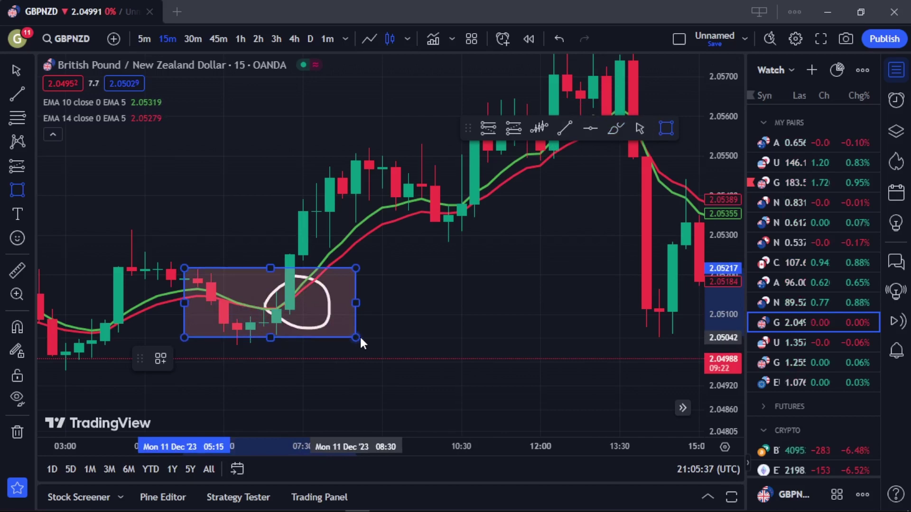
{"action": "left_click_drag", "start_coordinate": [360, 339], "coordinate": [355, 332]}
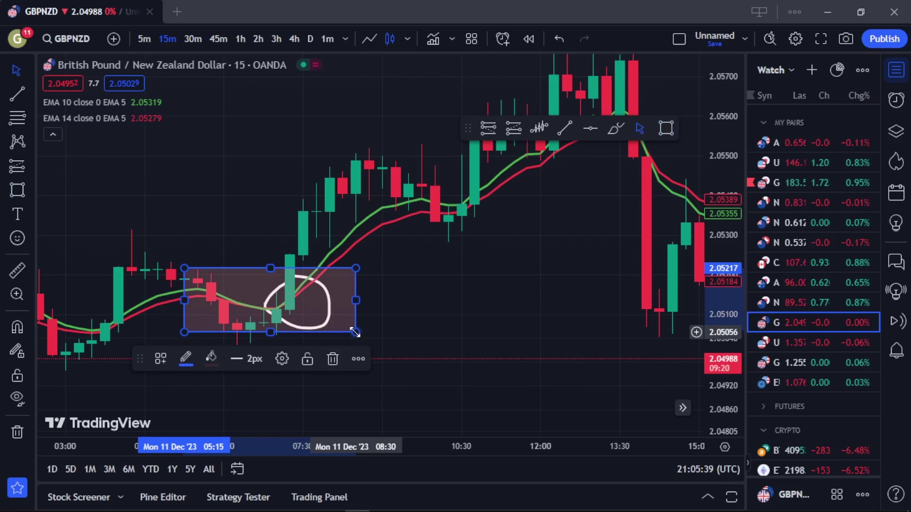
{"action": "key", "text": "Delete"}
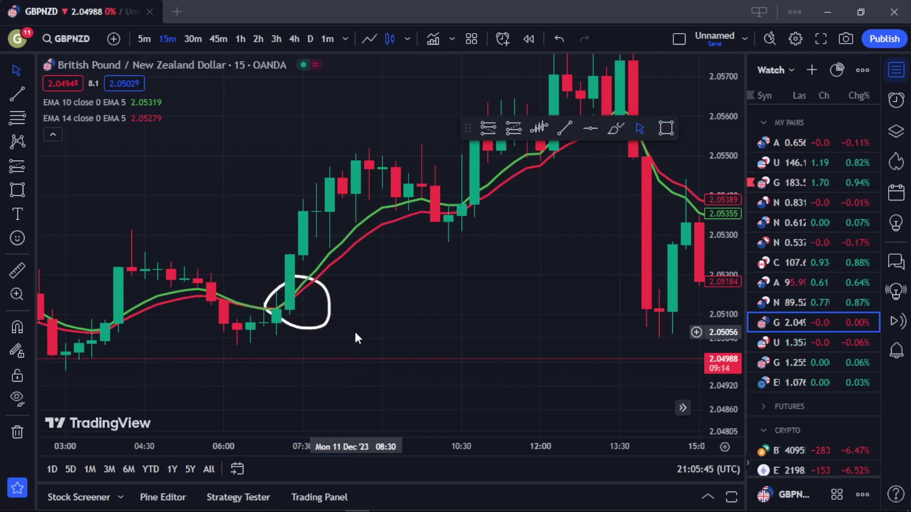
Place a long position at the circled crossover with its entry at about 2.05165, and raise its target to about 2.05503.
{"action": "scroll", "coordinate": [338, 306], "scroll_direction": "up", "scroll_amount": 3}
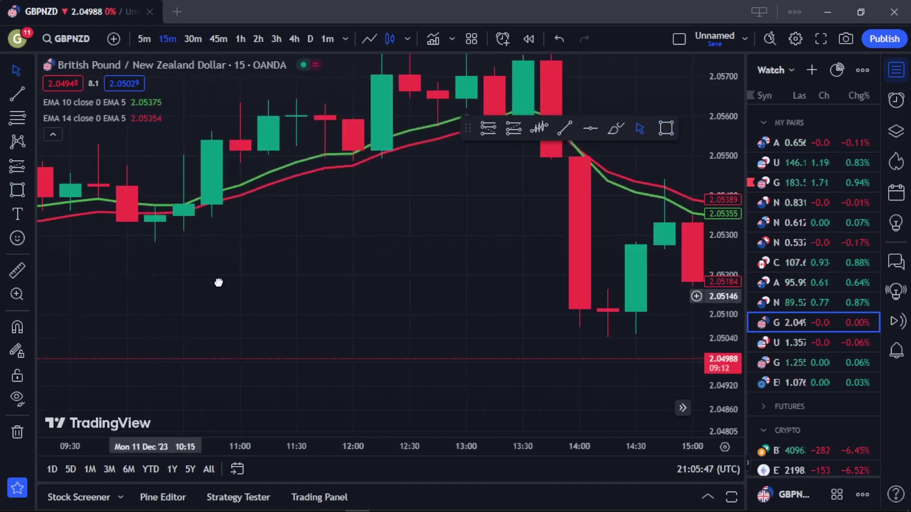
{"action": "left_click_drag", "start_coordinate": [163, 301], "coordinate": [590, 294]}
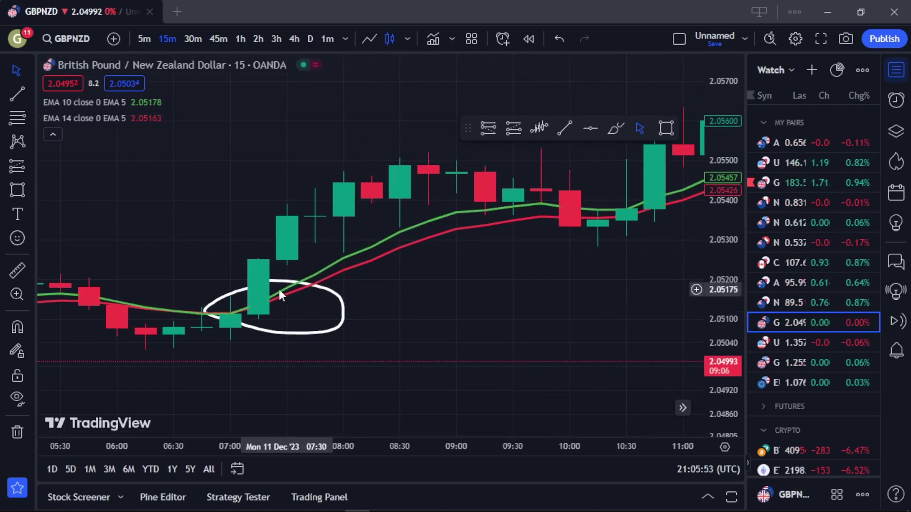
{"action": "scroll", "coordinate": [284, 284], "scroll_direction": "down", "scroll_amount": 2}
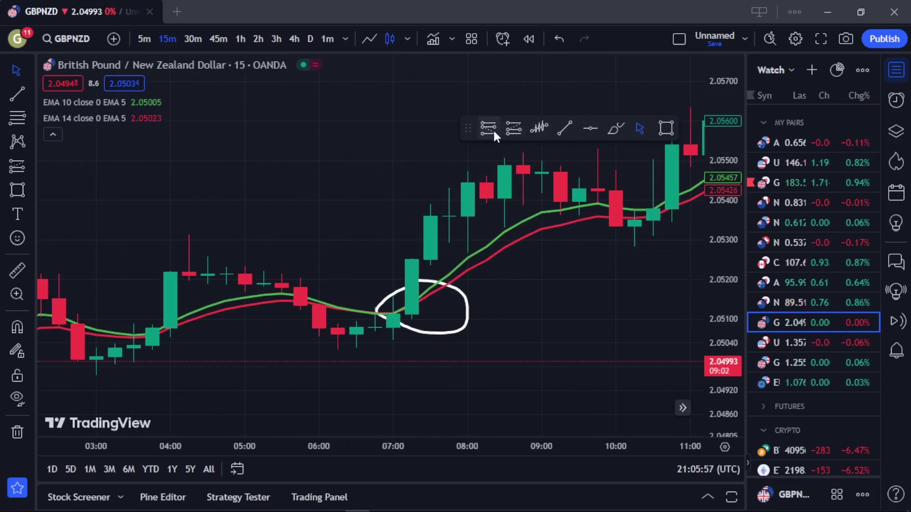
{"action": "left_click", "coordinate": [514, 128]}
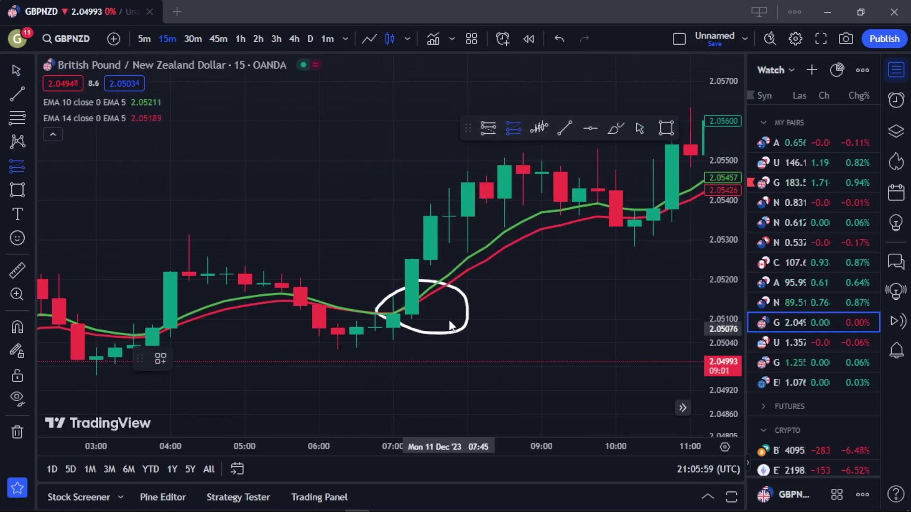
{"action": "left_click", "coordinate": [419, 294]}
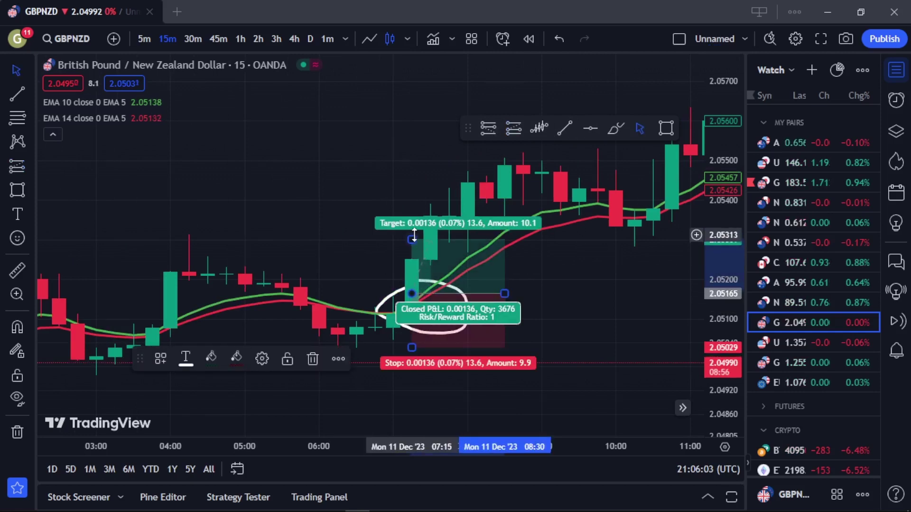
{"action": "left_click_drag", "start_coordinate": [415, 235], "coordinate": [410, 160]}
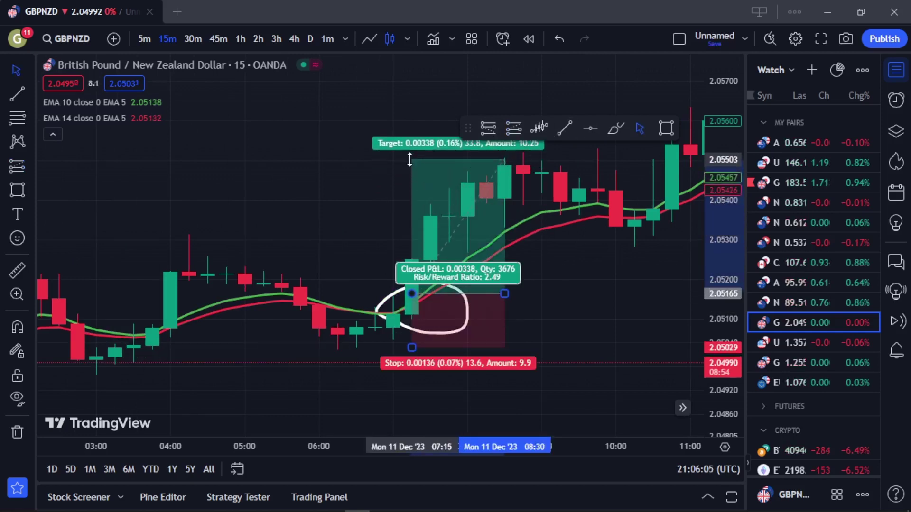
Lower the stop of the long position at the circled crossover to about 2.04970.
{"action": "left_click", "coordinate": [587, 294]}
{"action": "left_click", "coordinate": [422, 355]}
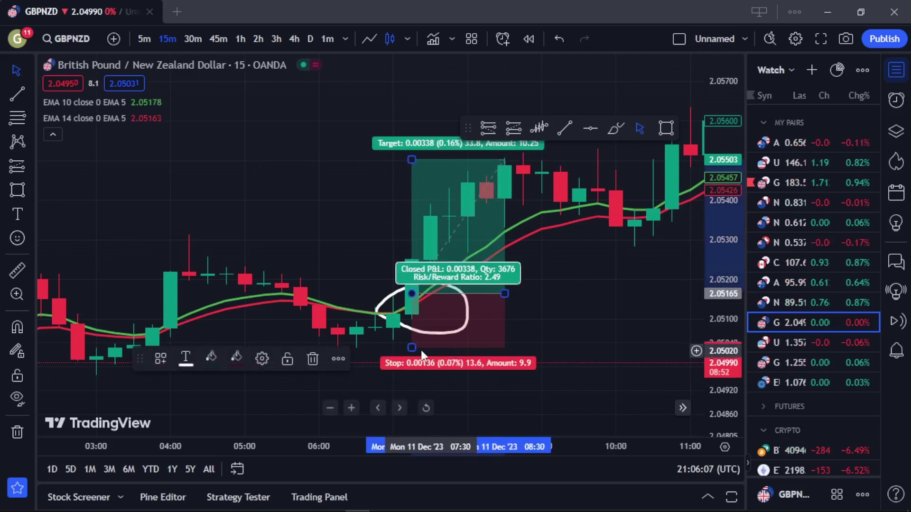
{"action": "left_click_drag", "start_coordinate": [412, 348], "coordinate": [412, 371]}
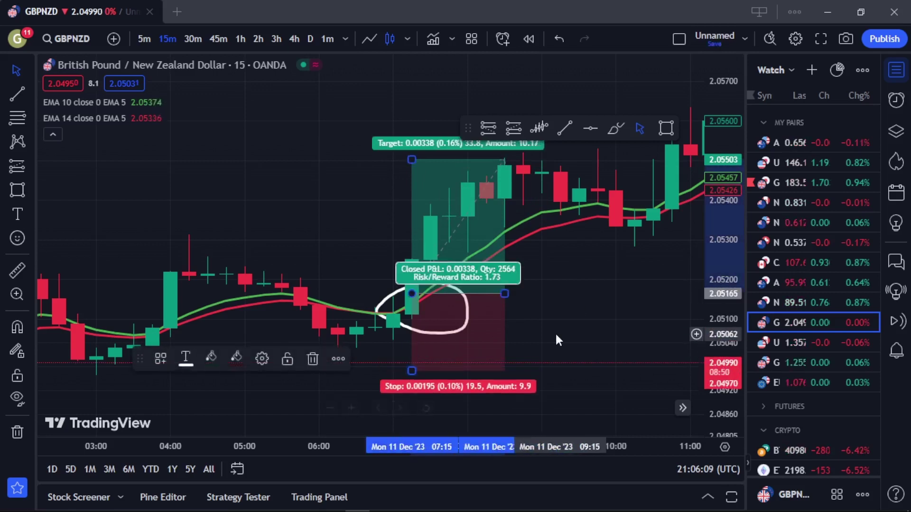
{"action": "left_click", "coordinate": [556, 336]}
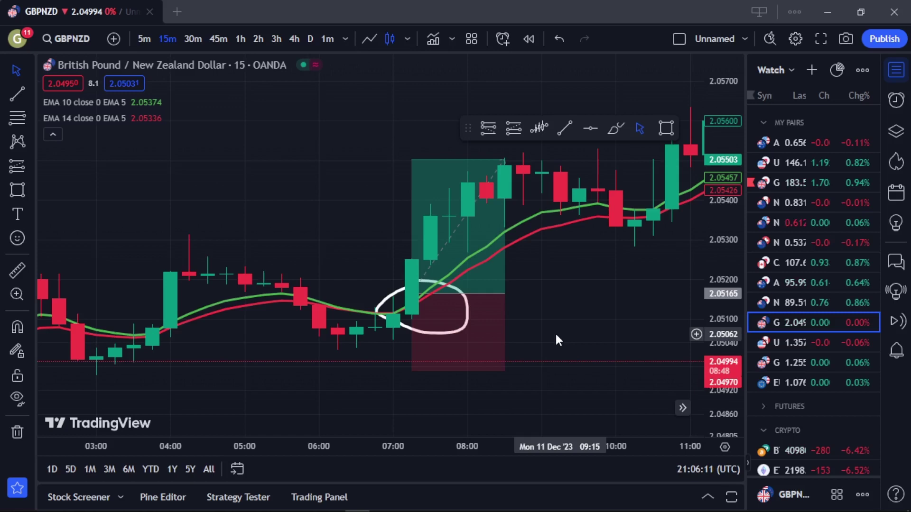
{"action": "scroll", "coordinate": [556, 334], "scroll_direction": "down", "scroll_amount": 2}
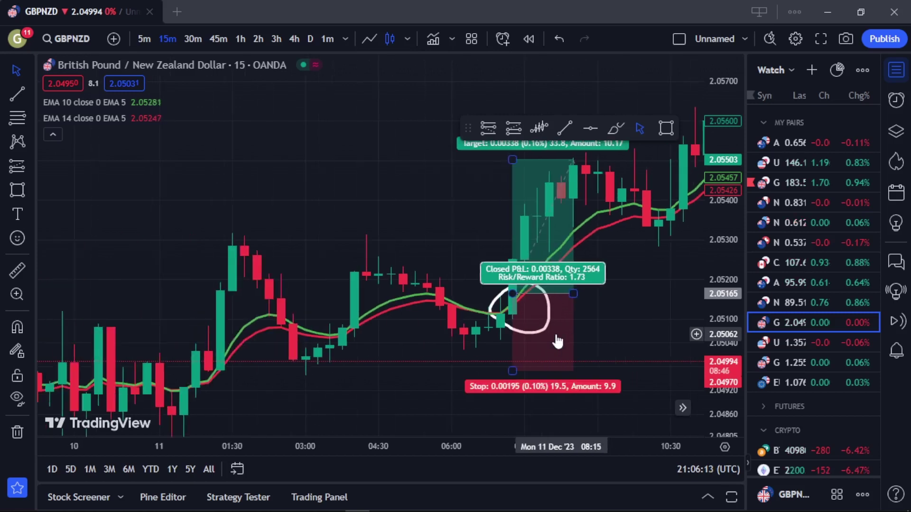
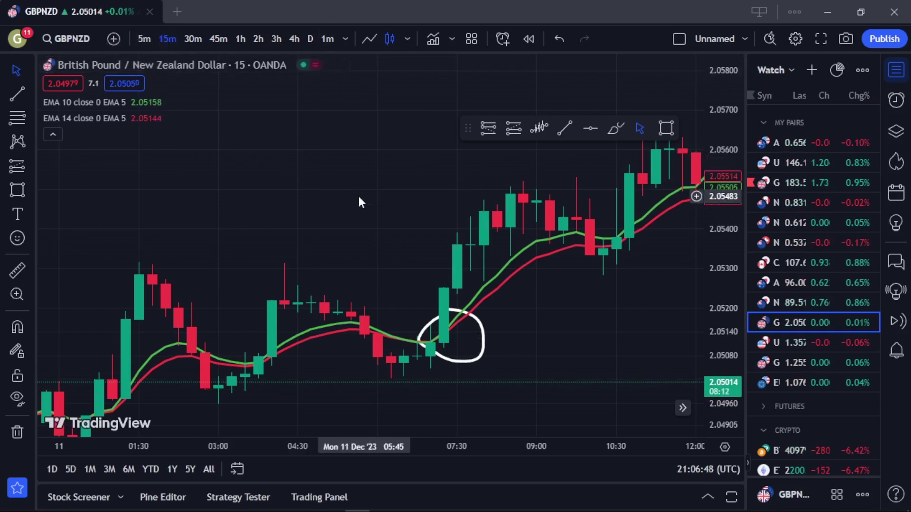
Delete the brush circle around the EMA crossover near 07:00 on 11 December.
{"action": "left_click_drag", "start_coordinate": [358, 196], "coordinate": [233, 211]}
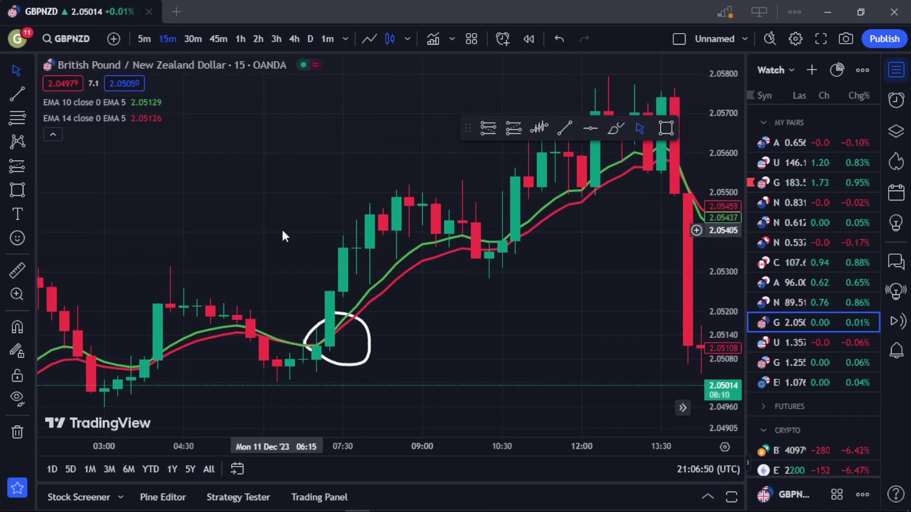
{"action": "left_click", "coordinate": [369, 353]}
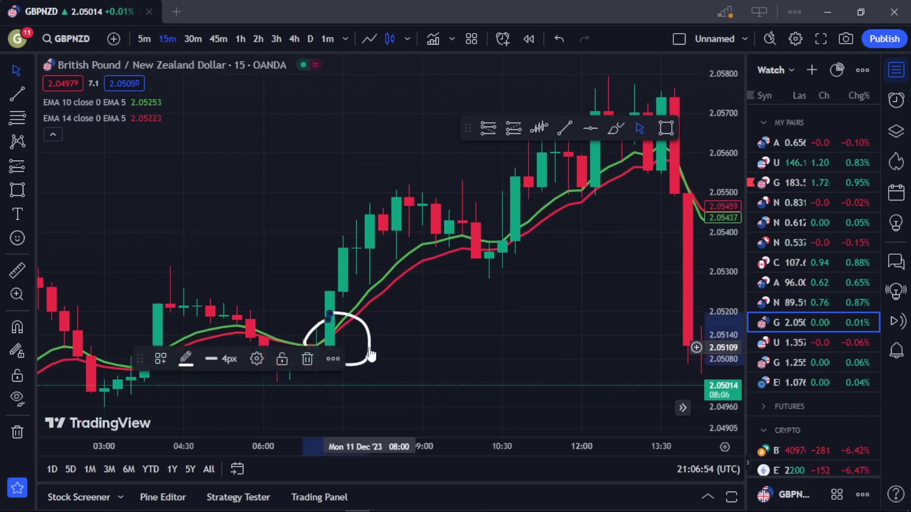
{"action": "left_click", "coordinate": [454, 352]}
Draw a trend line below the falling candles from about 2.05104 at 13:45 to about 2.04864 at 20:30.
{"action": "scroll", "coordinate": [454, 351], "scroll_direction": "right", "scroll_amount": 15}
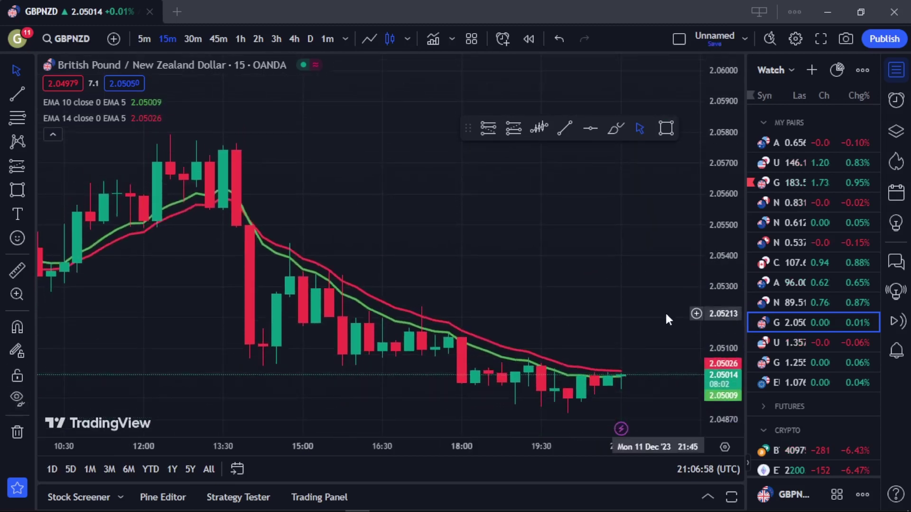
{"action": "left_click_drag", "start_coordinate": [666, 319], "coordinate": [525, 267]}
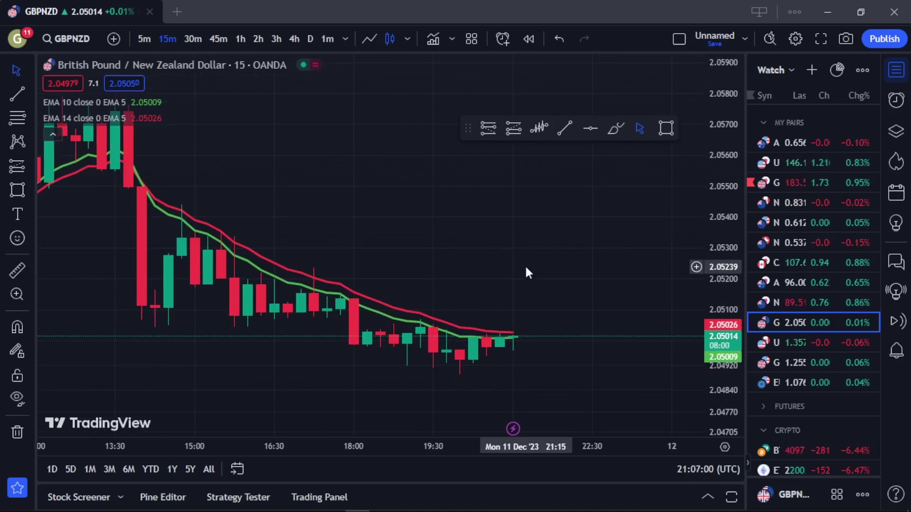
{"action": "scroll", "coordinate": [307, 236], "scroll_direction": "down", "scroll_amount": 3}
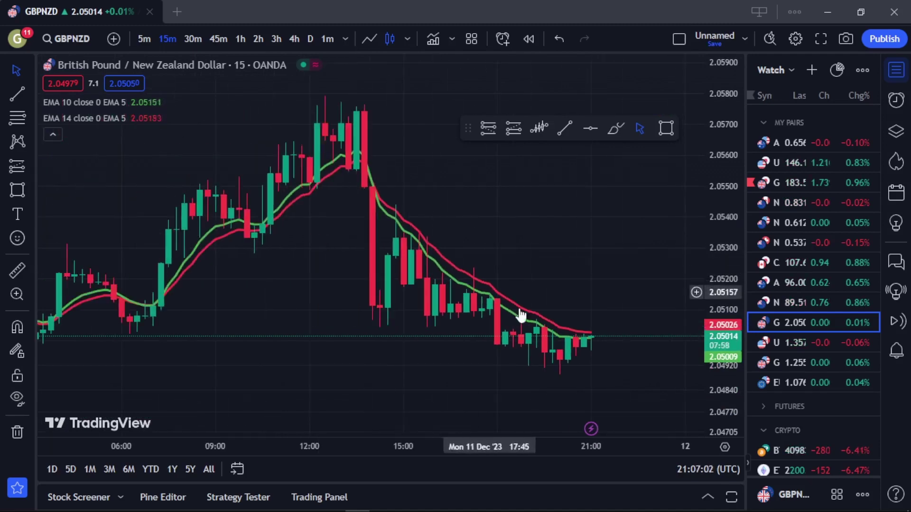
{"action": "left_click_drag", "start_coordinate": [710, 251], "coordinate": [697, 169]}
{"action": "left_click_drag", "start_coordinate": [627, 252], "coordinate": [592, 195]}
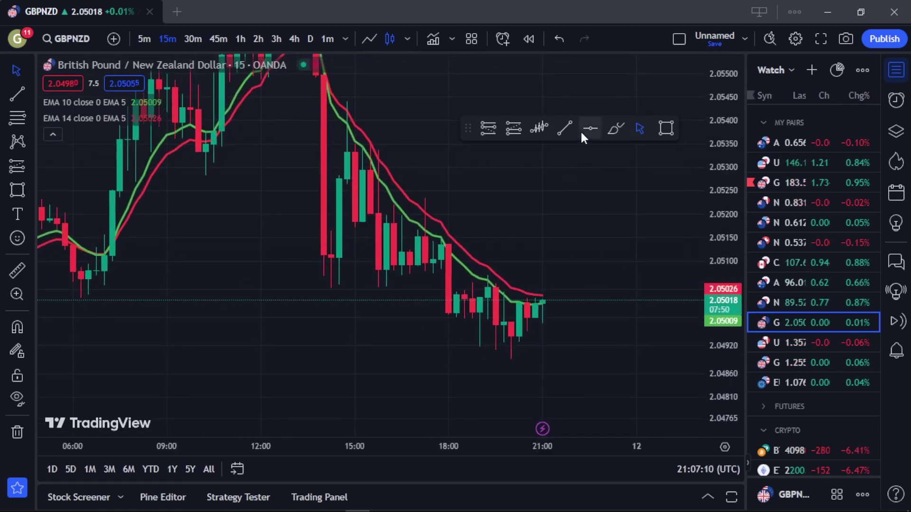
{"action": "left_click", "coordinate": [564, 128]}
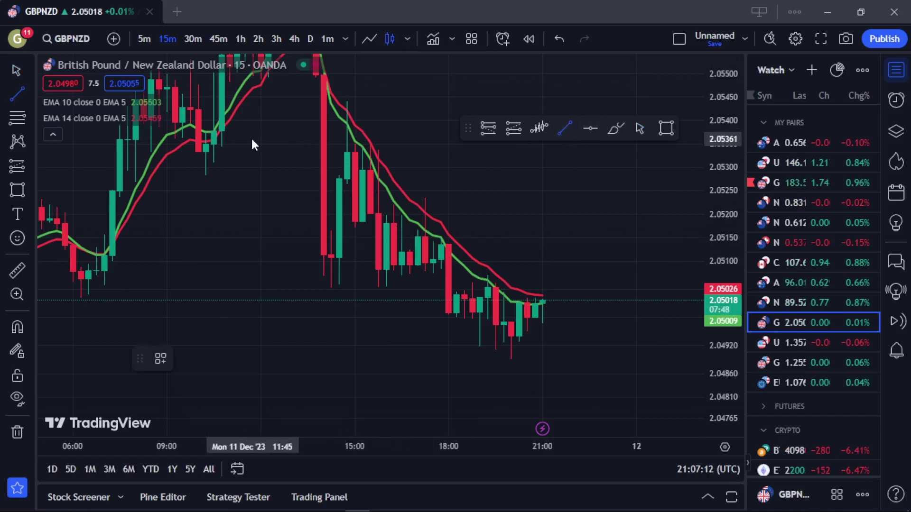
{"action": "left_click", "coordinate": [316, 260]}
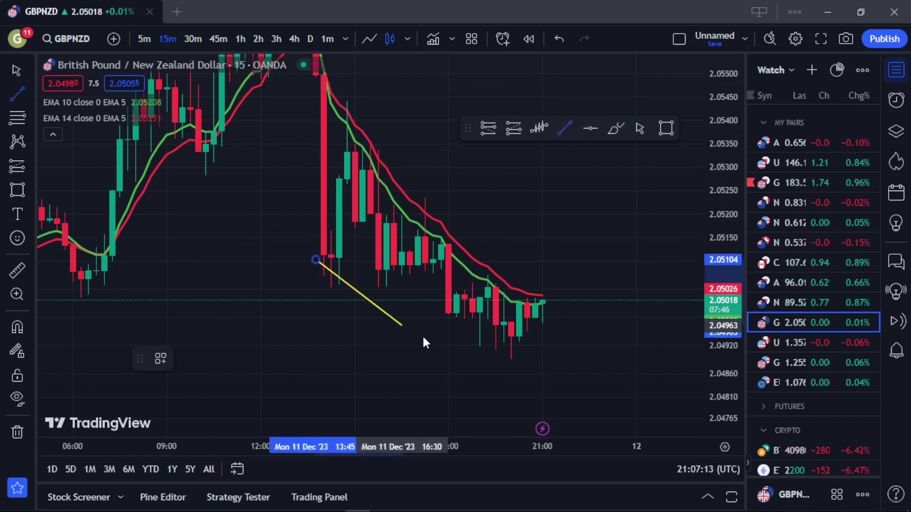
{"action": "left_click", "coordinate": [526, 372]}
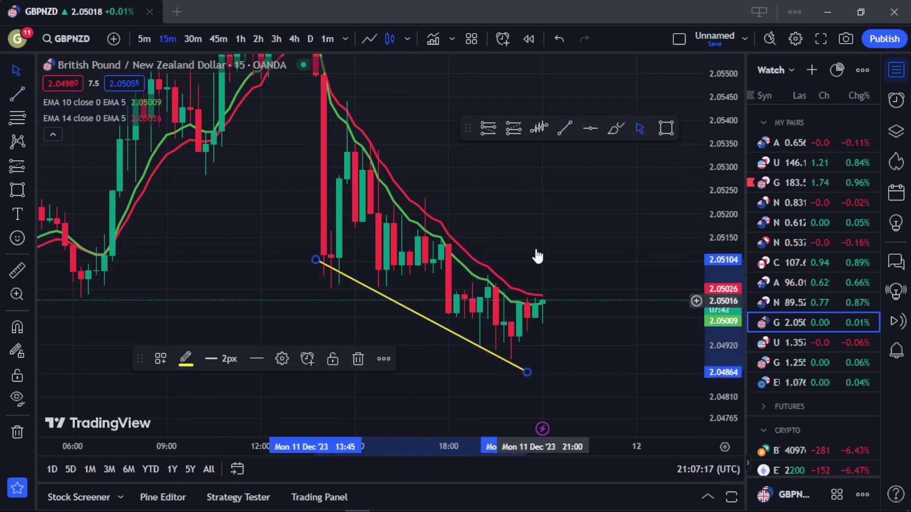
Draw a trend line above the falling candles from about 2.05502 at 14:00 to about 2.04916 at 22:45.
{"action": "left_click", "coordinate": [565, 128]}
{"action": "left_click", "coordinate": [323, 73]}
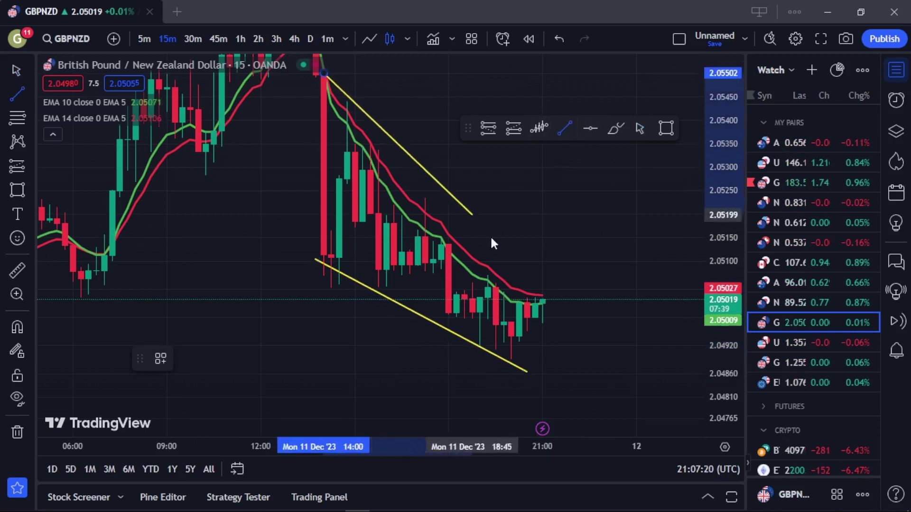
{"action": "left_click", "coordinate": [599, 348]}
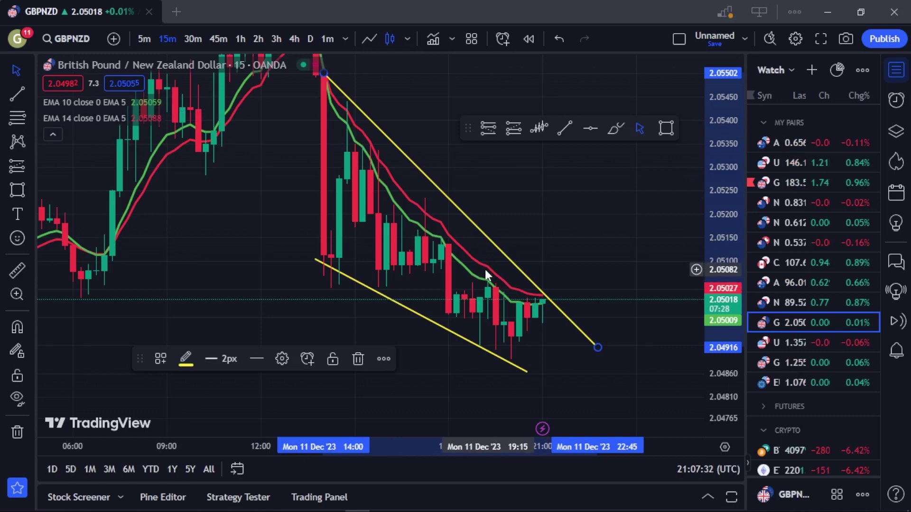
Circle the EMA lines with the brush near 15:45 and 17:30, where price pulls back to them.
{"action": "mouse_move", "coordinate": [142, 122]}
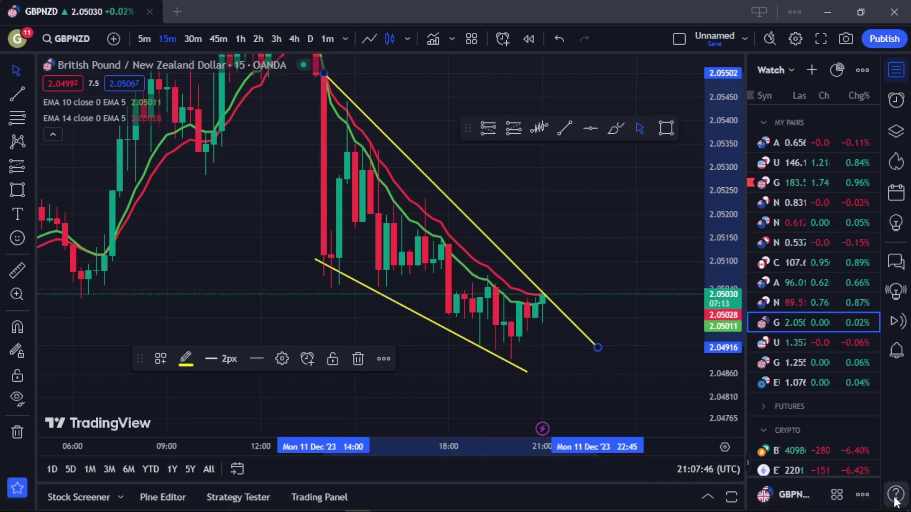
{"action": "mouse_move", "coordinate": [872, 507]}
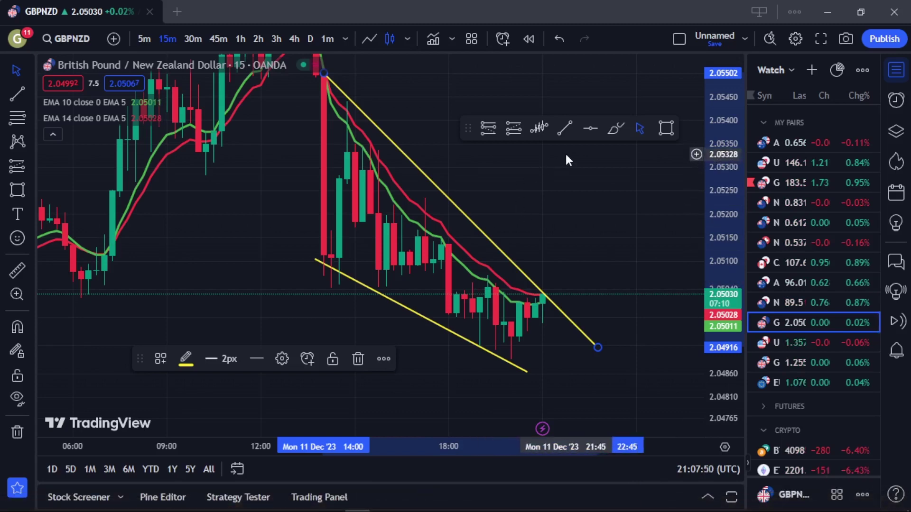
{"action": "left_click", "coordinate": [617, 128]}
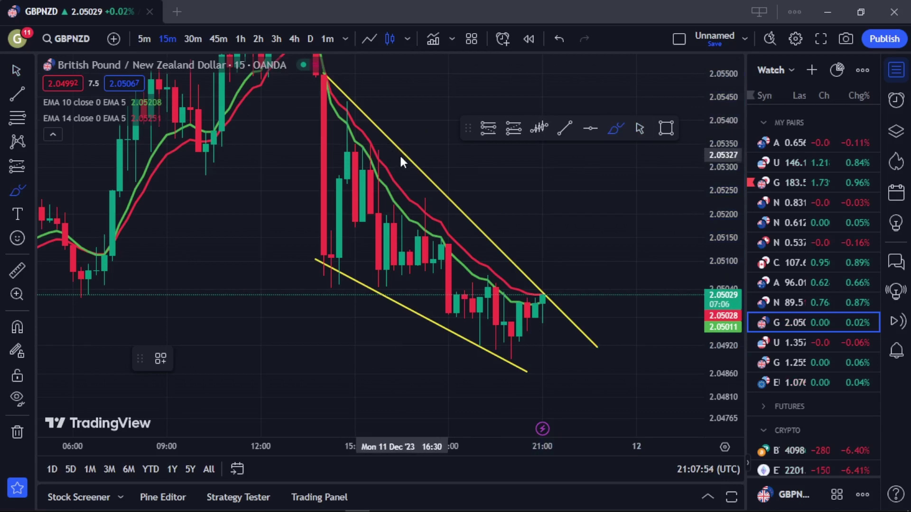
{"action": "mouse_move", "coordinate": [368, 146]}
{"action": "left_mouse_down"}
{"action": "mouse_move", "coordinate": [389, 183]}
{"action": "mouse_move", "coordinate": [376, 143]}
{"action": "left_mouse_up"}
{"action": "mouse_move", "coordinate": [423, 202]}
{"action": "left_mouse_down"}
{"action": "mouse_move", "coordinate": [431, 239]}
{"action": "mouse_move", "coordinate": [446, 225]}
{"action": "mouse_move", "coordinate": [410, 199]}
{"action": "left_mouse_up"}
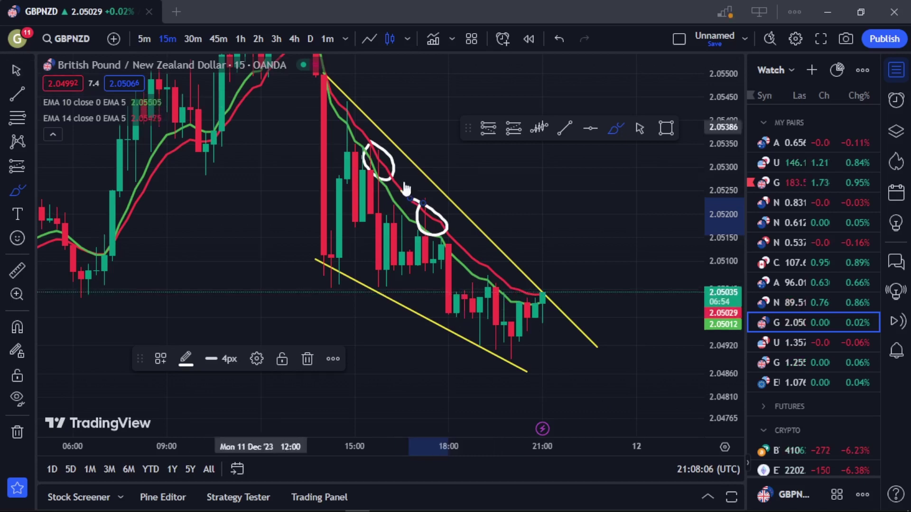
{"action": "key", "text": "Escape"}
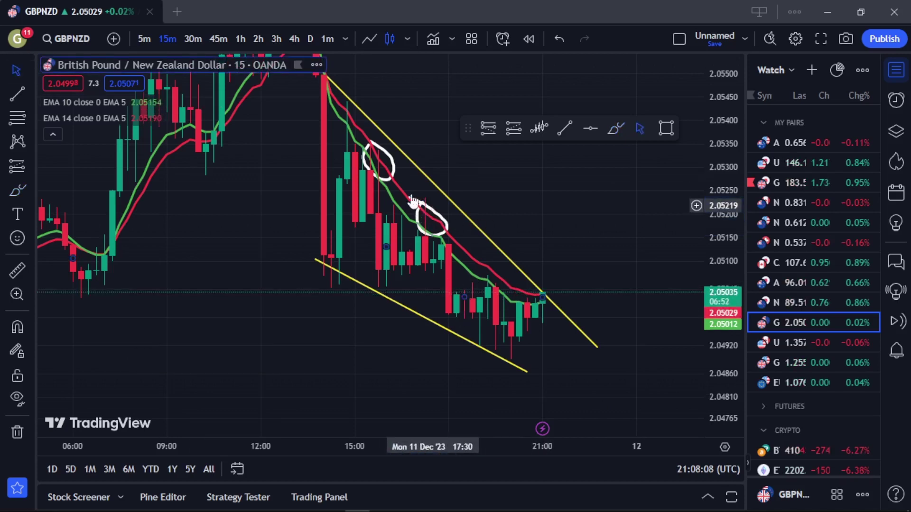
Delete the two brush circles on the EMA lines near 15:45 and 17:30.
{"action": "left_click", "coordinate": [386, 173]}
{"action": "key", "text": "Delete"}
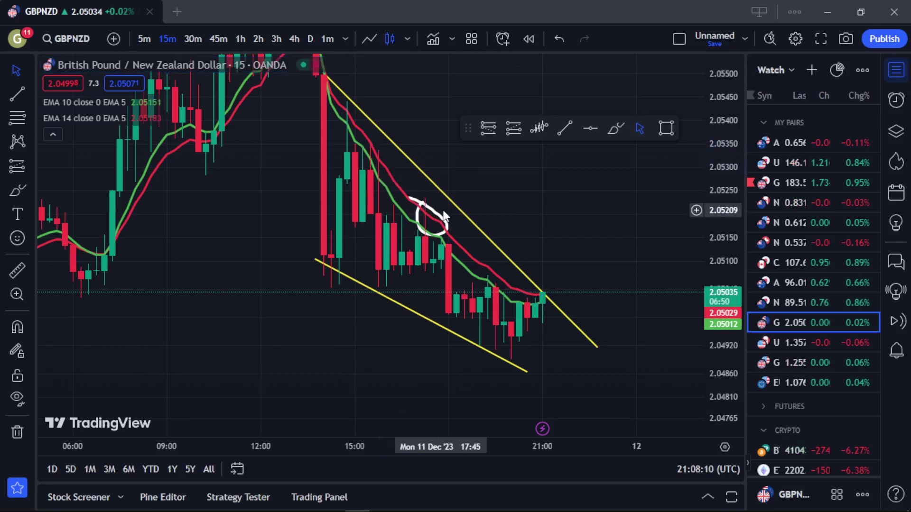
{"action": "left_click", "coordinate": [444, 222]}
{"action": "key", "text": "Delete"}
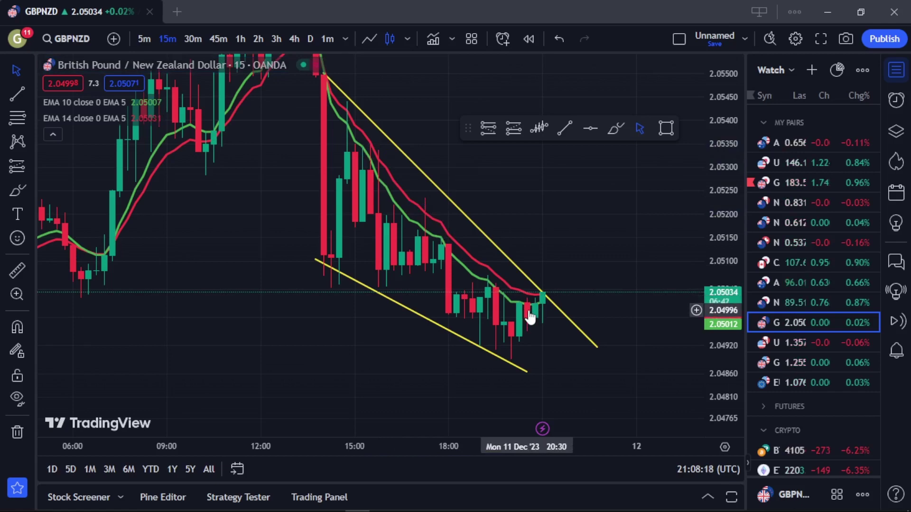
Delete the upper trend line above the falling candles.
{"action": "left_click_drag", "start_coordinate": [564, 220], "coordinate": [568, 276]}
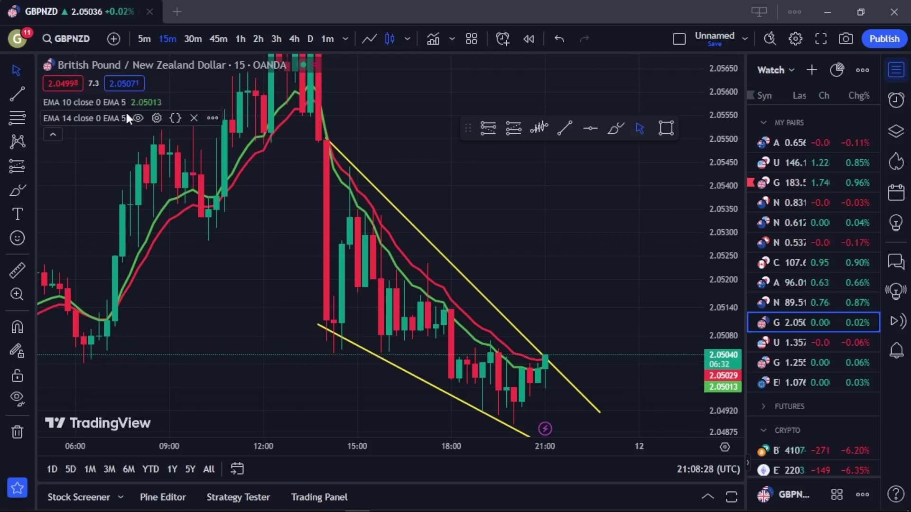
{"action": "mouse_move", "coordinate": [73, 104]}
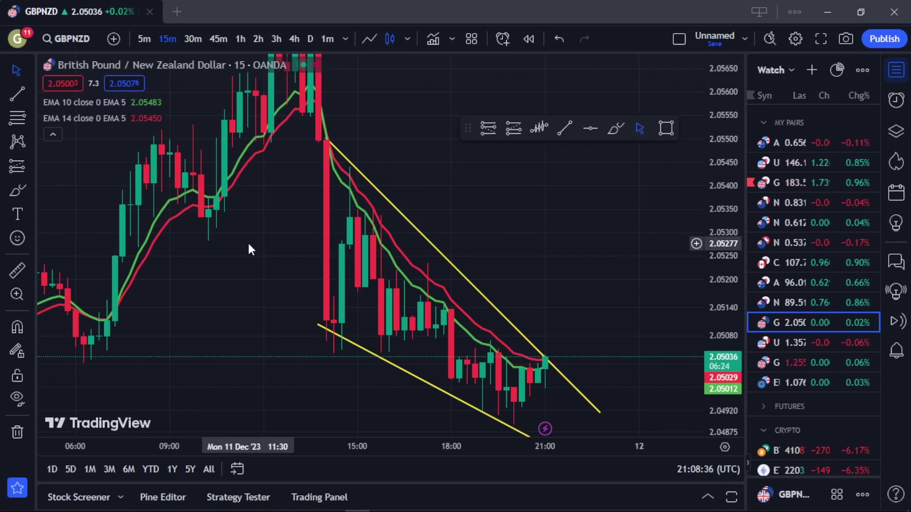
{"action": "left_click", "coordinate": [575, 394]}
{"action": "key", "text": "Delete"}
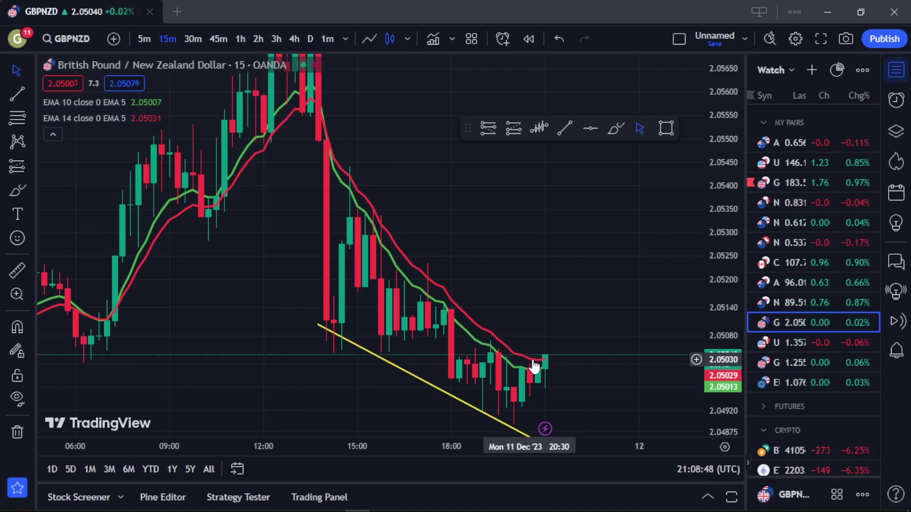
Switch the chart to the 5-minute timeframe and circle the EMA crossover near 21:00 with the brush.
{"action": "left_click", "coordinate": [143, 40]}
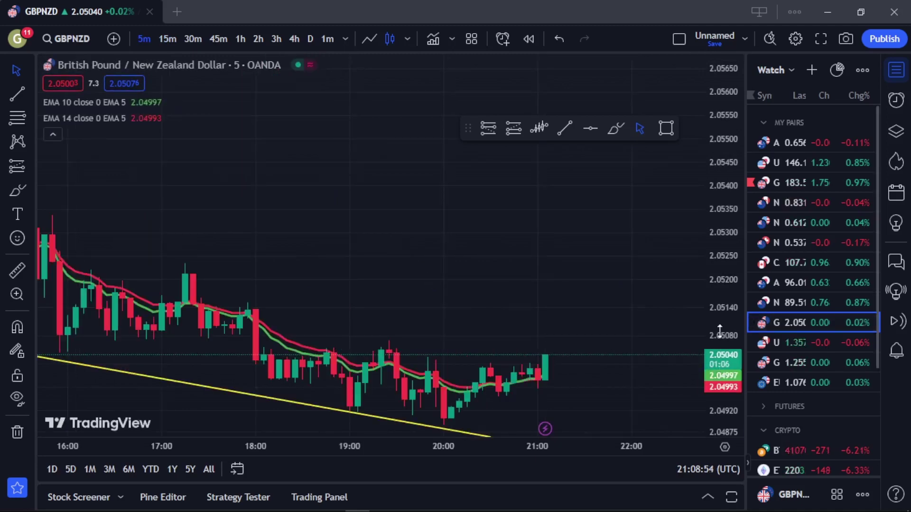
{"action": "left_click_drag", "start_coordinate": [707, 327], "coordinate": [700, 228]}
{"action": "left_click_drag", "start_coordinate": [652, 321], "coordinate": [579, 280]}
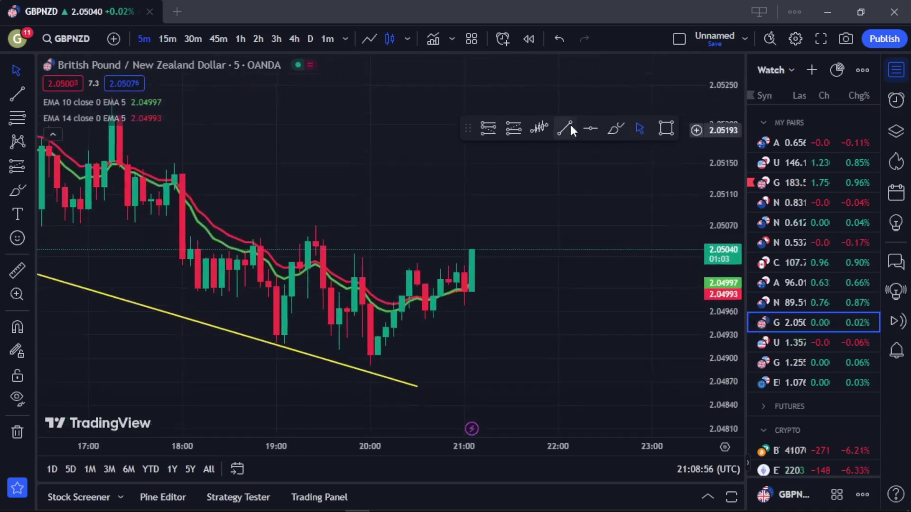
{"action": "scroll", "coordinate": [488, 287], "scroll_direction": "up", "scroll_amount": 3}
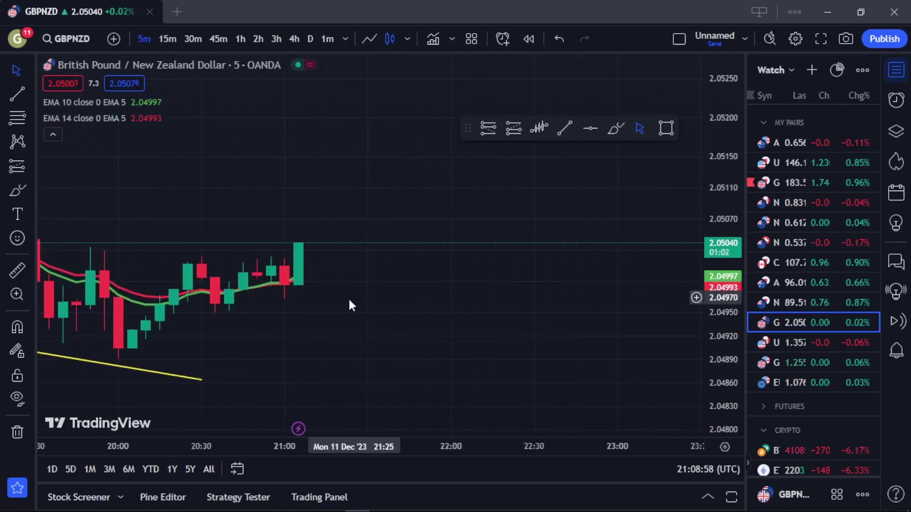
{"action": "mouse_move", "coordinate": [350, 305]}
{"action": "left_mouse_down"}
{"action": "mouse_move", "coordinate": [535, 286]}
{"action": "mouse_move", "coordinate": [632, 197]}
{"action": "left_mouse_up"}
{"action": "left_click", "coordinate": [614, 138]}
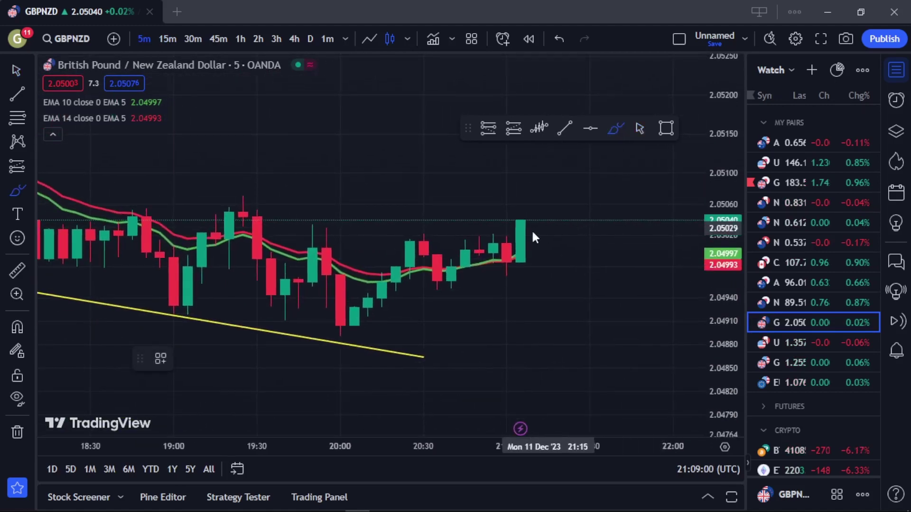
{"action": "mouse_move", "coordinate": [517, 246]}
{"action": "left_mouse_down"}
{"action": "mouse_move", "coordinate": [497, 273]}
{"action": "mouse_move", "coordinate": [532, 247]}
{"action": "left_mouse_up"}
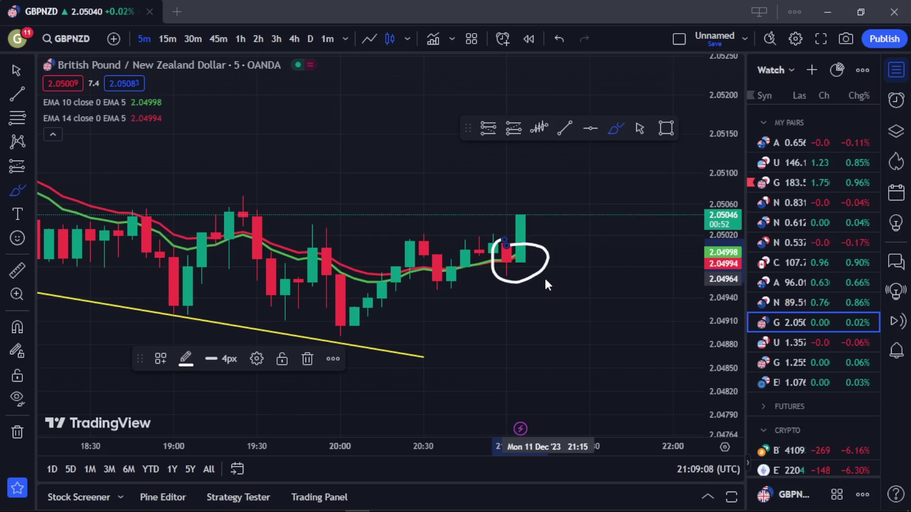
Switch the chart to the 1-minute timeframe and delete the brush circle around the latest crossover.
{"action": "left_click", "coordinate": [329, 40]}
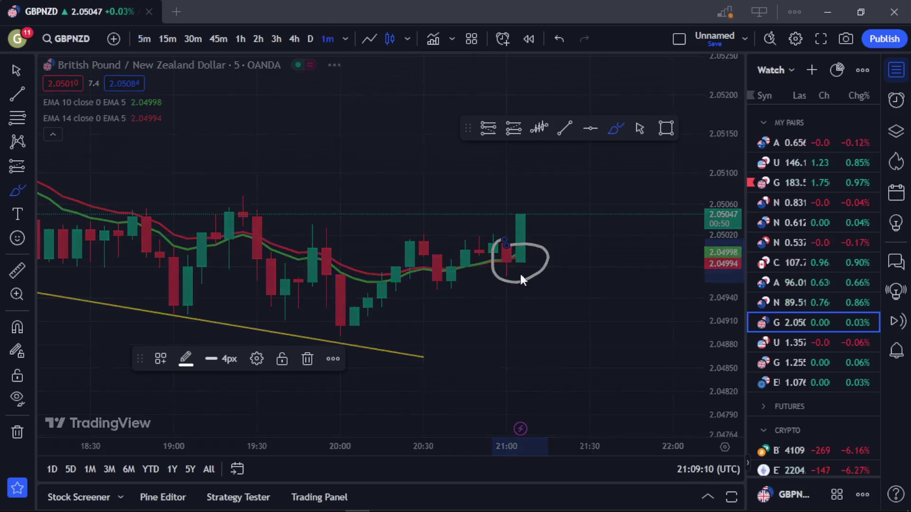
{"action": "scroll", "coordinate": [522, 284], "scroll_direction": "down", "scroll_amount": 1}
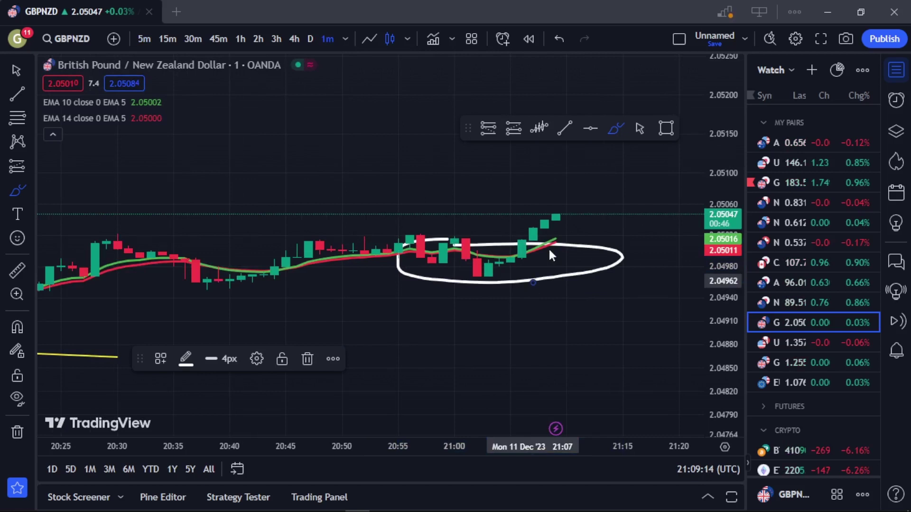
{"action": "left_click", "coordinate": [640, 131]}
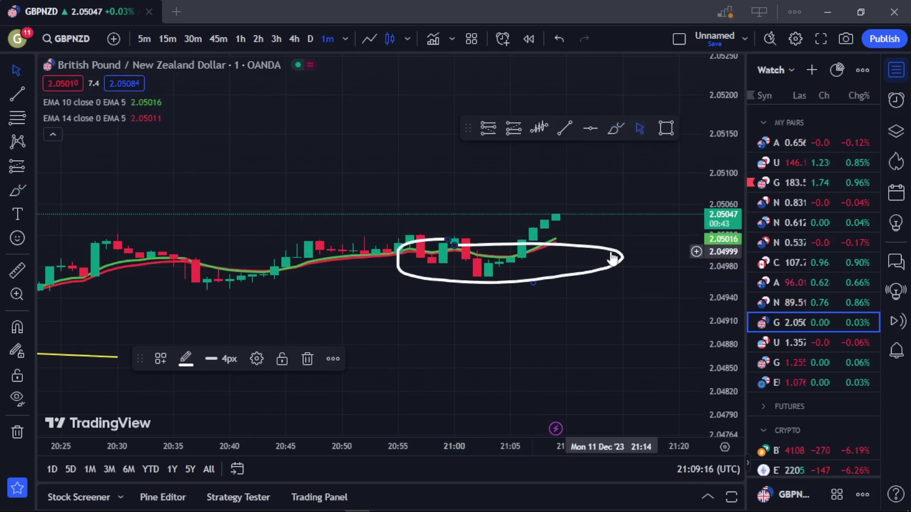
{"action": "left_click", "coordinate": [613, 258]}
{"action": "key", "text": "Delete"}
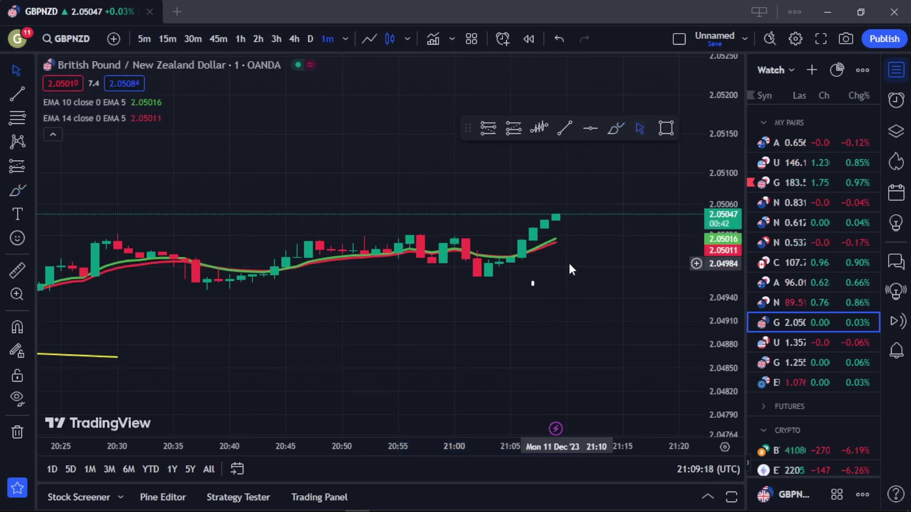
Circle the EMA crossover just before 21:10 on the 1-minute chart with the brush.
{"action": "left_click_drag", "start_coordinate": [724, 233], "coordinate": [679, 94]}
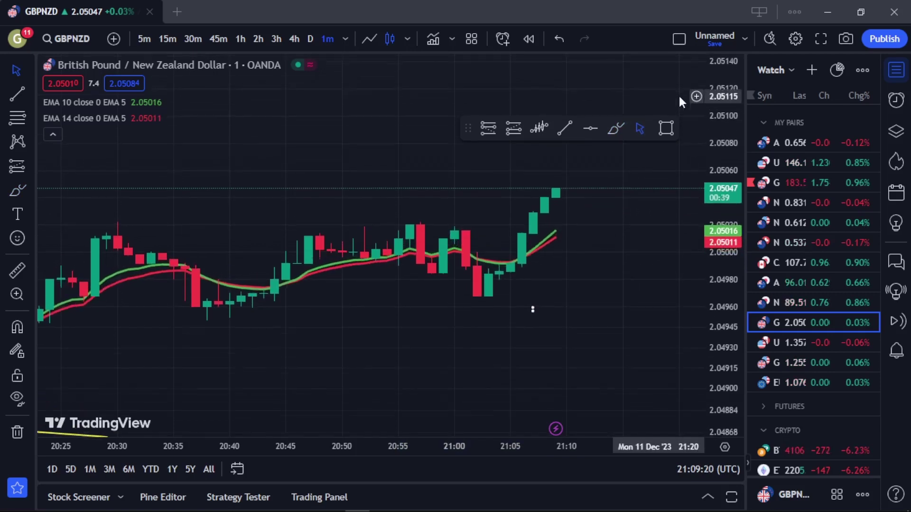
{"action": "left_click_drag", "start_coordinate": [591, 223], "coordinate": [604, 309]}
{"action": "scroll", "coordinate": [603, 309], "scroll_direction": "down", "scroll_amount": 5}
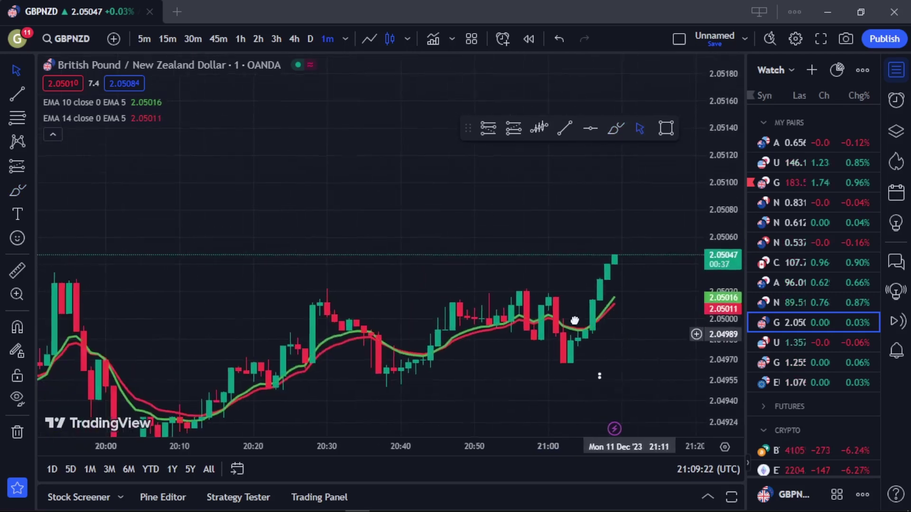
{"action": "left_click", "coordinate": [618, 132]}
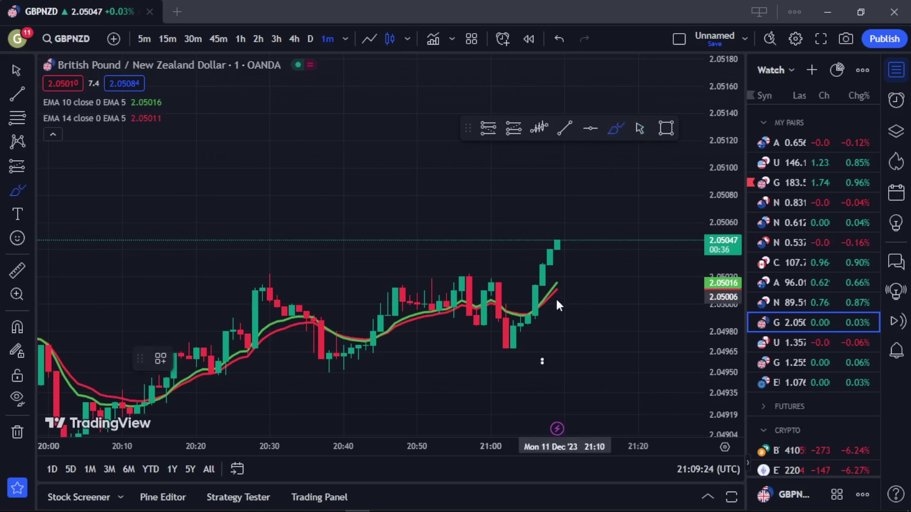
{"action": "mouse_move", "coordinate": [528, 295]}
{"action": "left_mouse_down"}
{"action": "mouse_move", "coordinate": [550, 306]}
{"action": "mouse_move", "coordinate": [525, 292]}
{"action": "mouse_move", "coordinate": [532, 302]}
{"action": "left_mouse_up"}
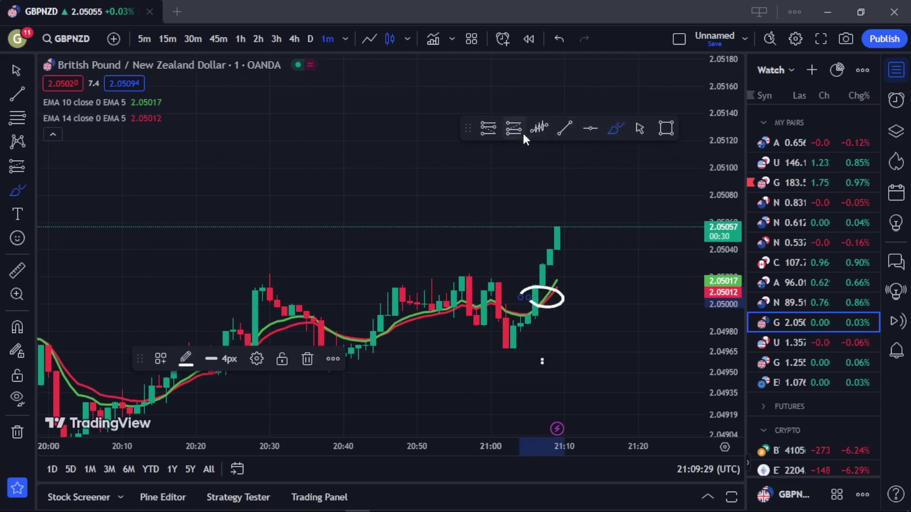
{"action": "left_click", "coordinate": [490, 129]}
{"action": "left_click", "coordinate": [543, 299]}
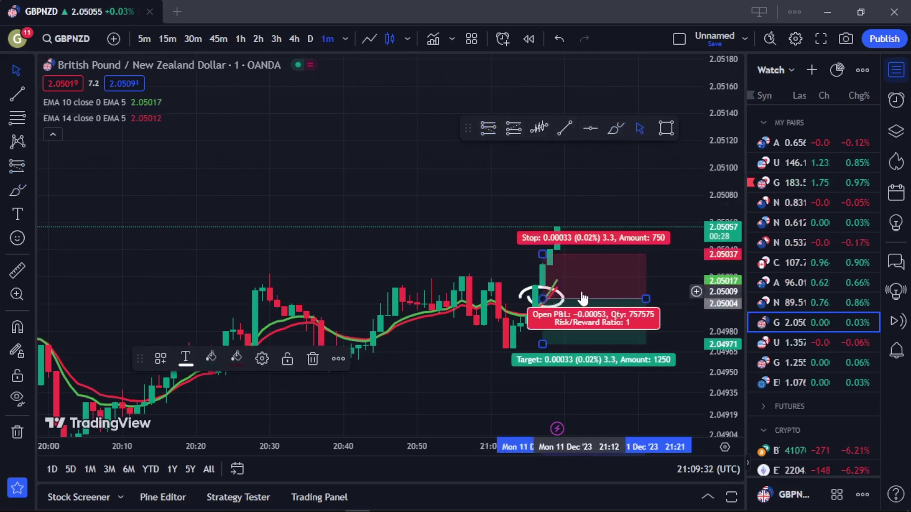
{"action": "key", "text": "Delete"}
Place a long position at the circled crossover with entry about 2.05003 and target about 2.05083.
{"action": "left_click", "coordinate": [512, 129]}
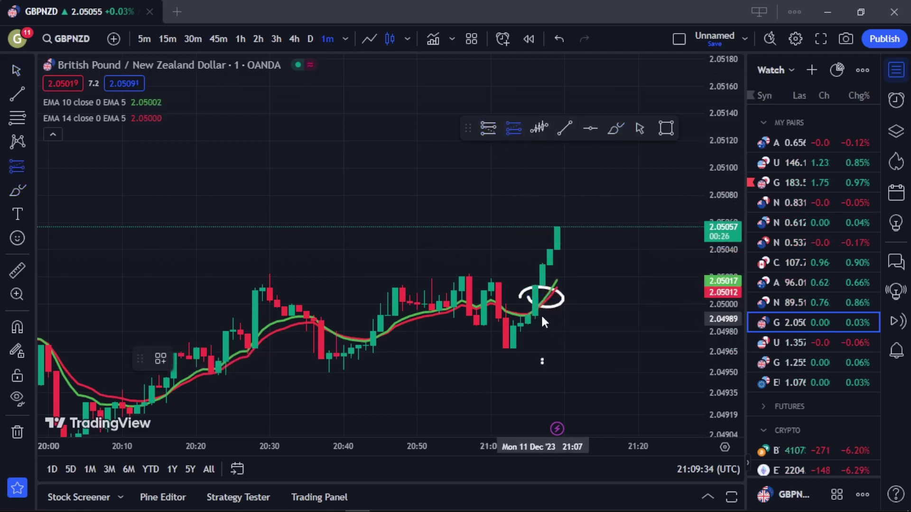
{"action": "left_click", "coordinate": [541, 301]}
{"action": "left_click_drag", "start_coordinate": [543, 250], "coordinate": [542, 192]}
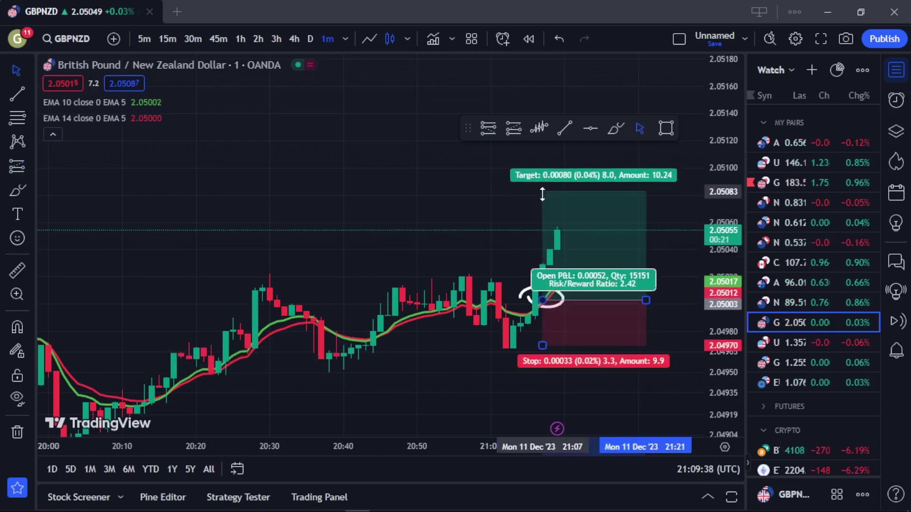
Draw a nearly flat trend line from the 19:29 high to about 2.05064 at 21:23.
{"action": "scroll", "coordinate": [431, 223], "scroll_direction": "down", "scroll_amount": 5}
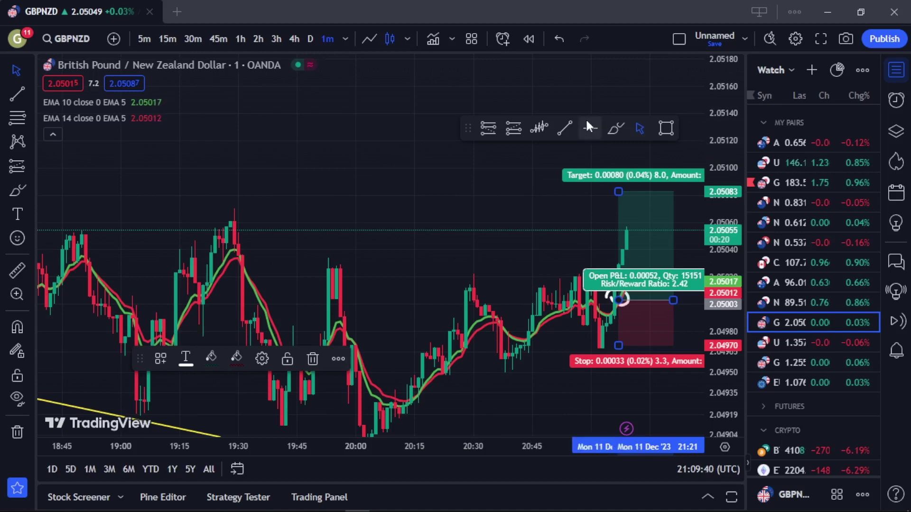
{"action": "left_click", "coordinate": [564, 124]}
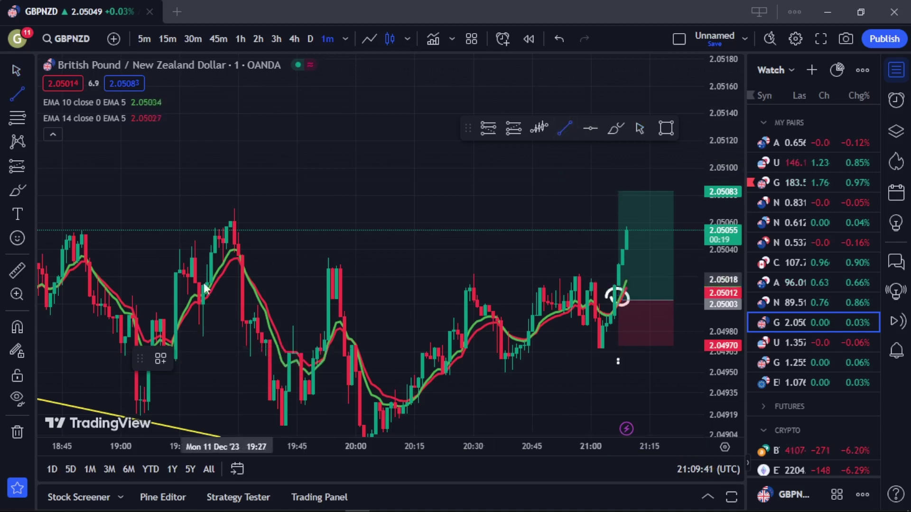
{"action": "left_click", "coordinate": [235, 213]}
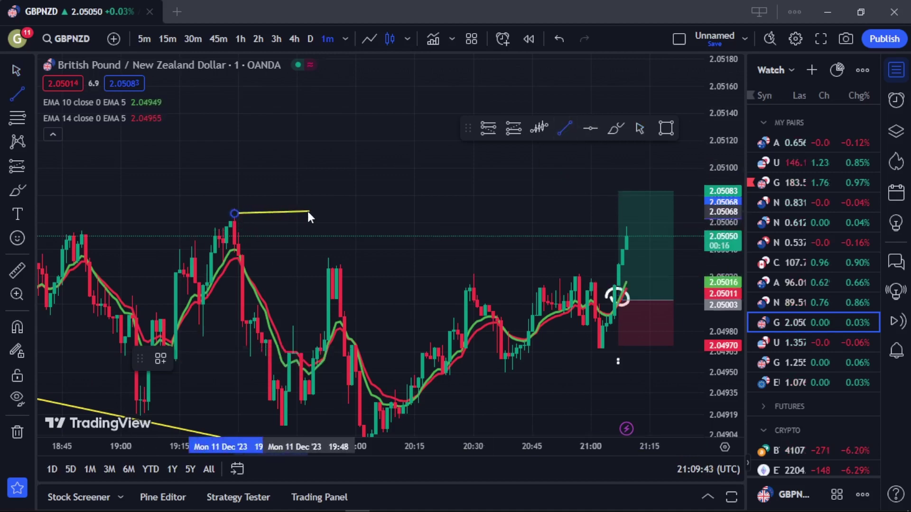
{"action": "left_click", "coordinate": [684, 222]}
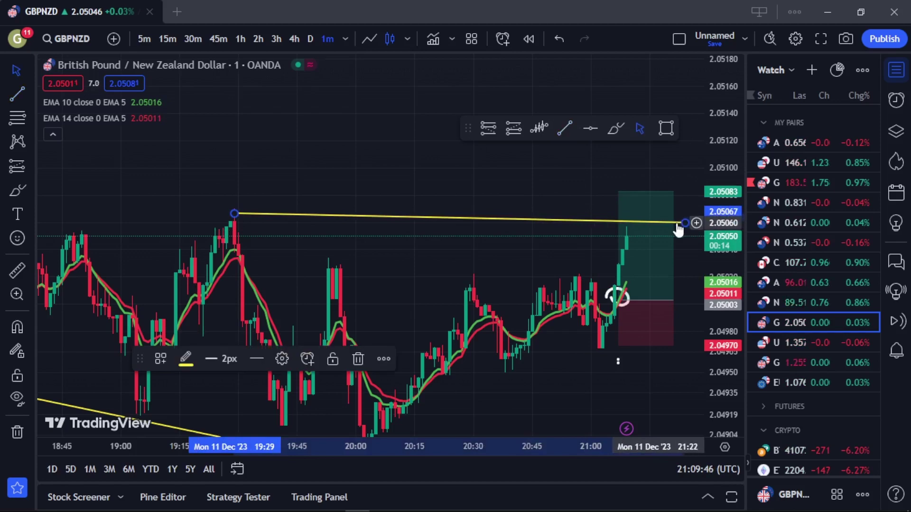
{"action": "left_click_drag", "start_coordinate": [681, 221], "coordinate": [680, 217]}
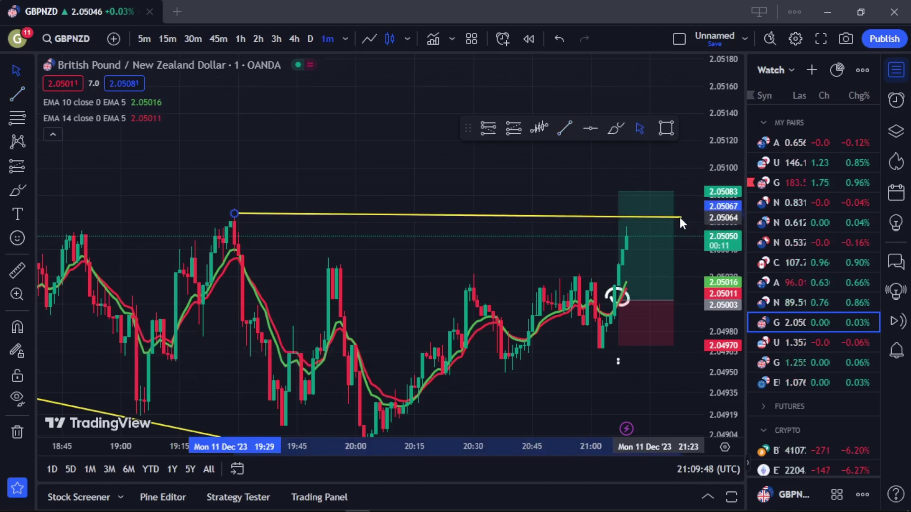
Lower the long position's target to 2.05062, just under the trend line, and its stop to 2.04961.
{"action": "left_click_drag", "start_coordinate": [618, 192], "coordinate": [618, 219]}
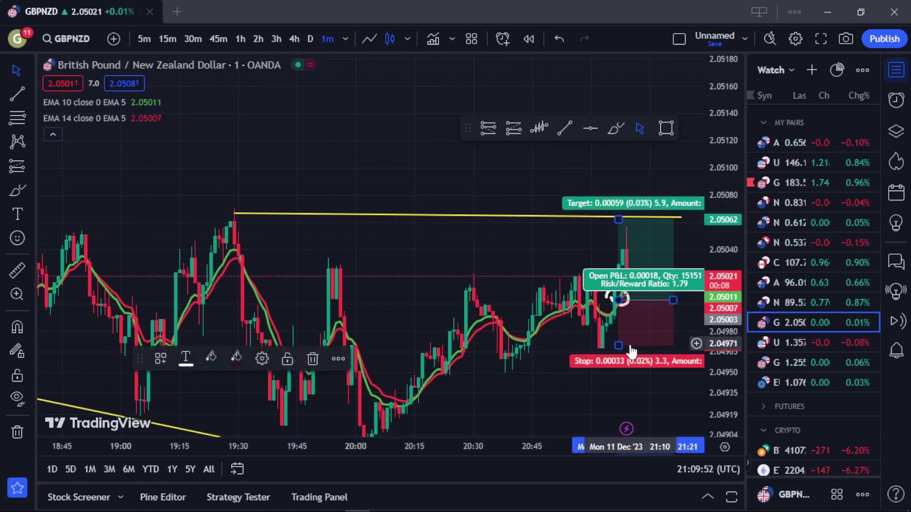
{"action": "left_click_drag", "start_coordinate": [618, 345], "coordinate": [617, 356]}
{"action": "left_click", "coordinate": [478, 318]}
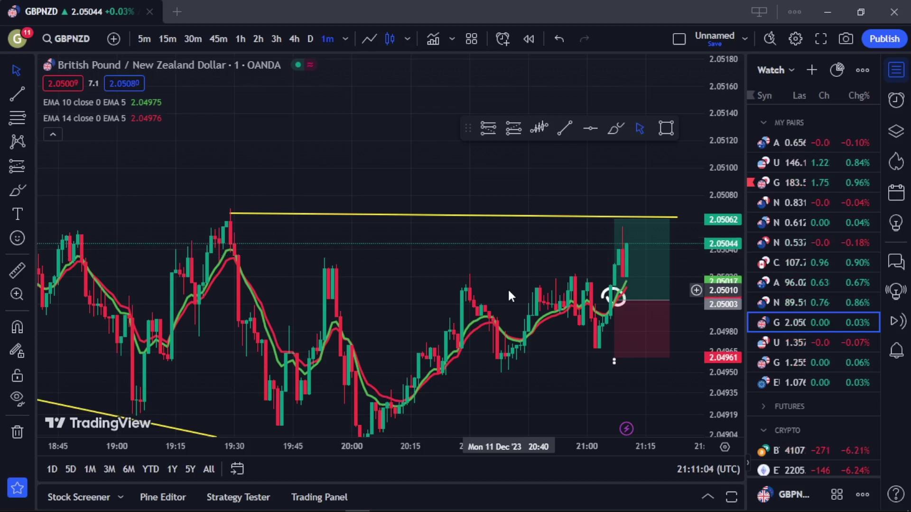
Switch the chart to the 15-minute timeframe and examine the latest candles against the EMA and trend lines.
{"action": "left_click", "coordinate": [167, 38]}
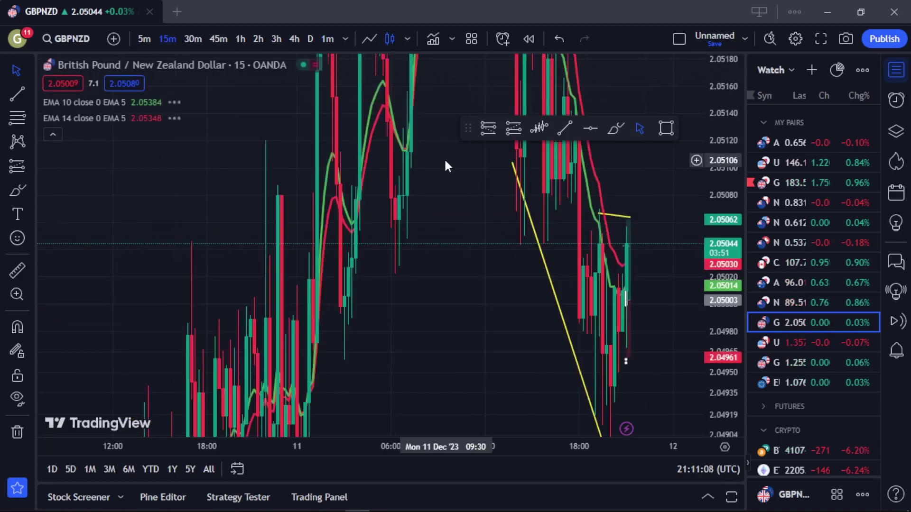
{"action": "scroll", "coordinate": [539, 248], "scroll_direction": "up", "scroll_amount": 5}
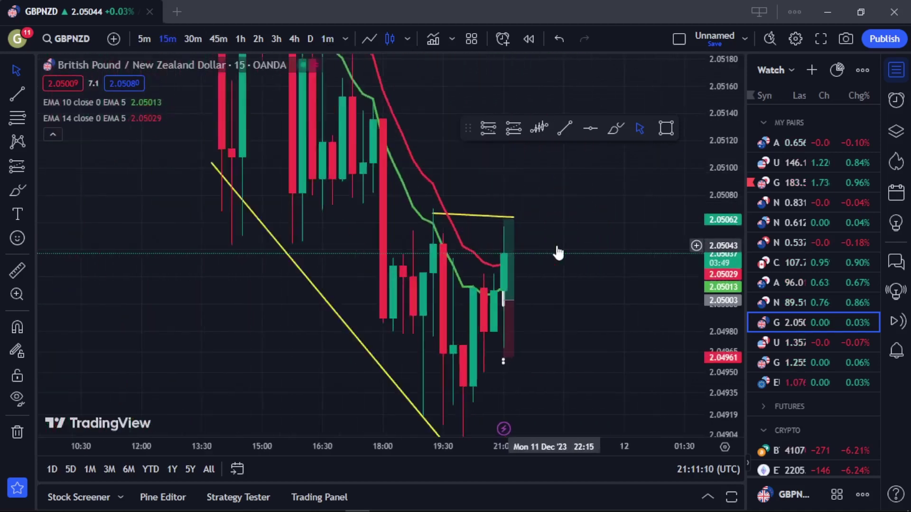
{"action": "left_click_drag", "start_coordinate": [546, 294], "coordinate": [523, 209]}
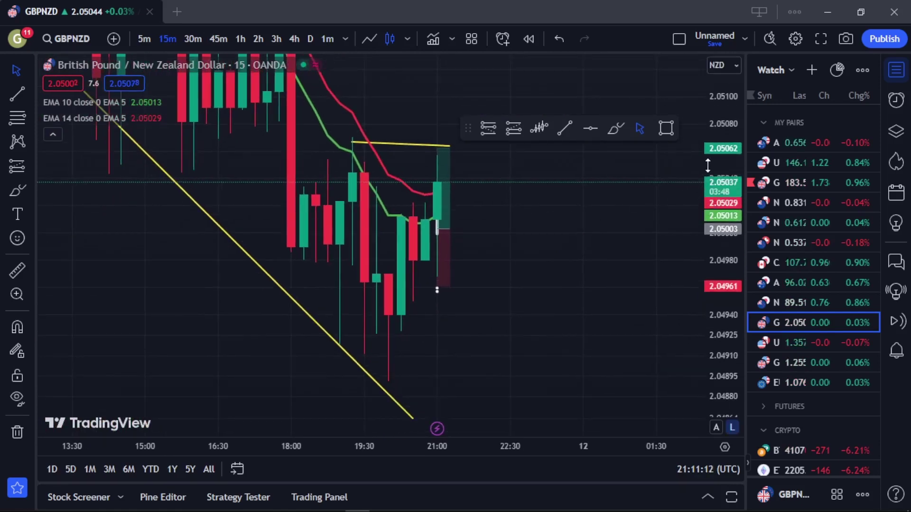
{"action": "left_click_drag", "start_coordinate": [707, 204], "coordinate": [707, 246]}
{"action": "scroll", "coordinate": [521, 264], "scroll_direction": "down", "scroll_amount": 4}
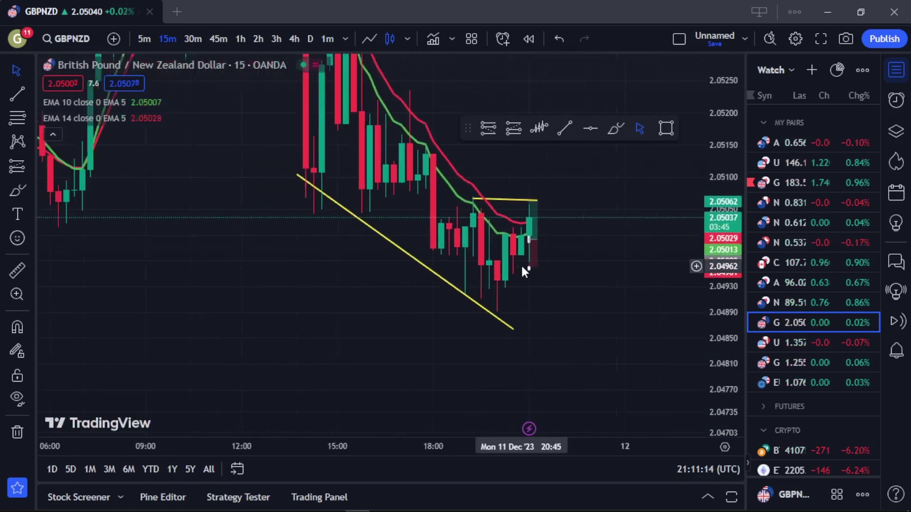
{"action": "left_click_drag", "start_coordinate": [607, 245], "coordinate": [525, 332]}
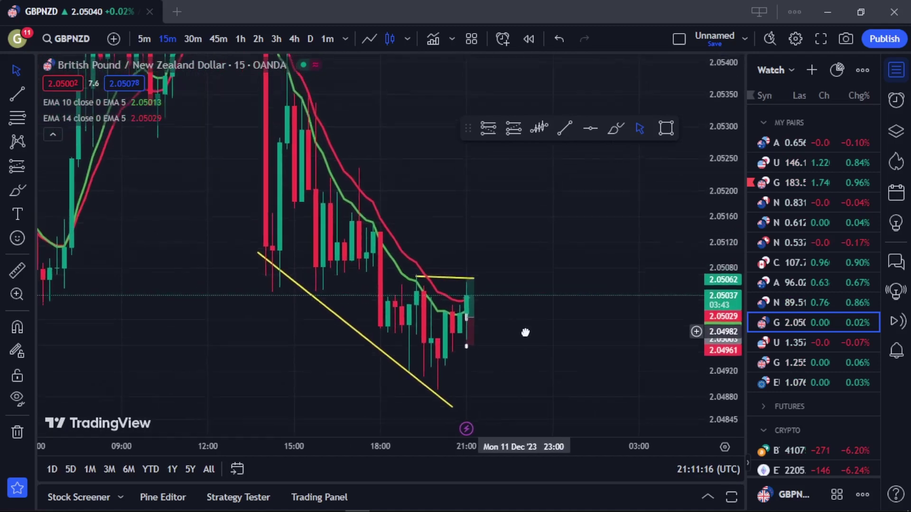
{"action": "left_click_drag", "start_coordinate": [723, 240], "coordinate": [725, 331]}
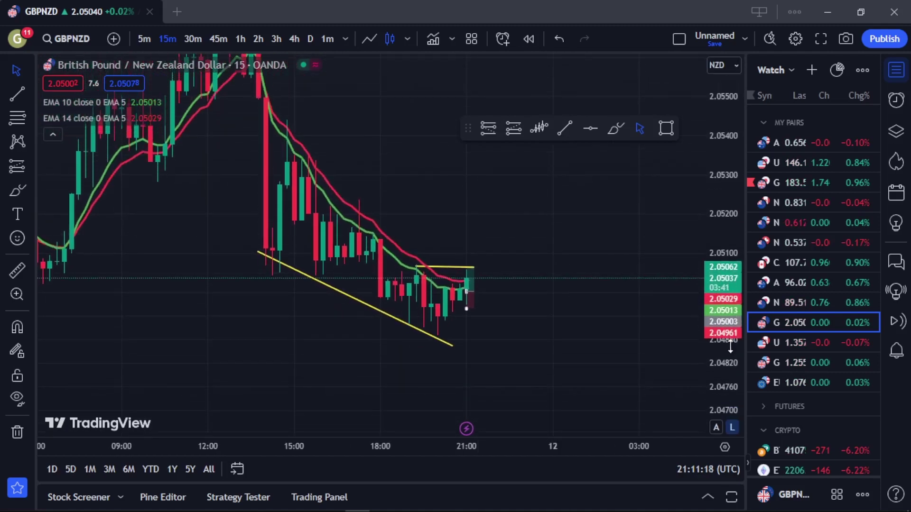
{"action": "left_click", "coordinate": [451, 282]}
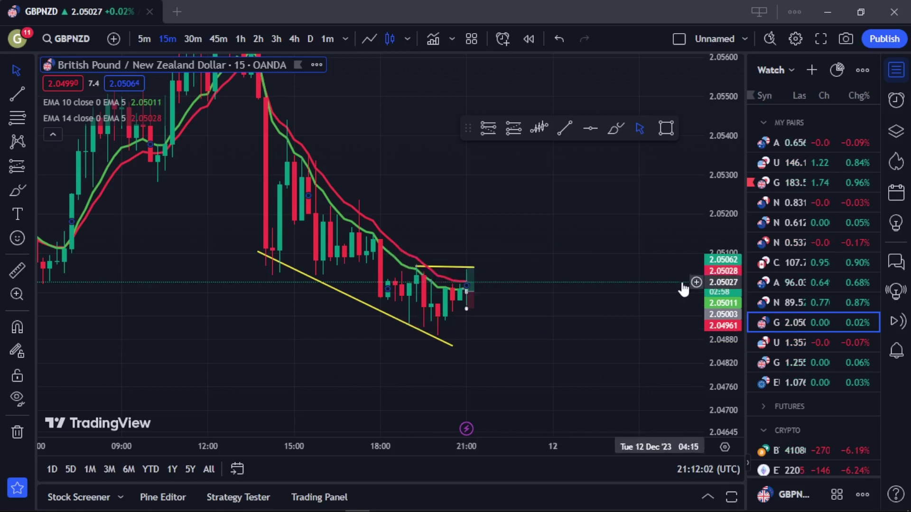
Open NZDCHF from the watchlist and examine its recent EMA crossovers on the 15-minute chart.
{"action": "left_click", "coordinate": [773, 246]}
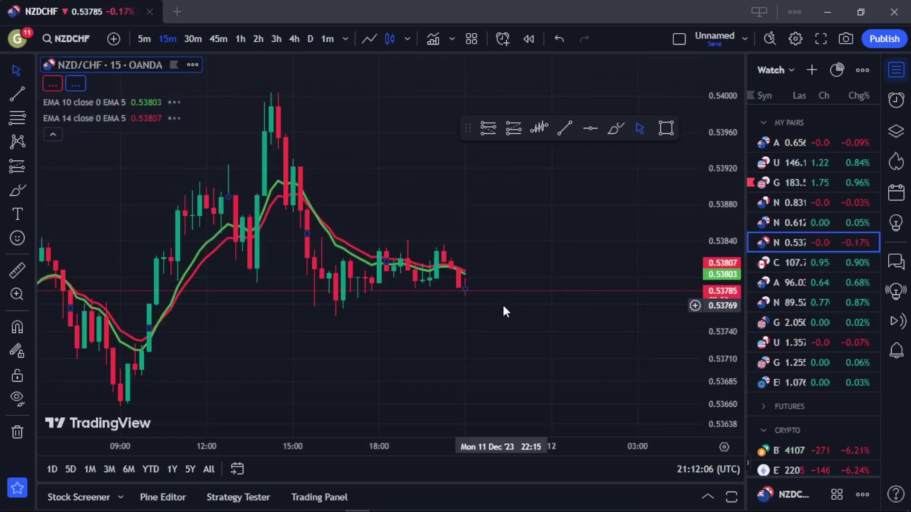
{"action": "scroll", "coordinate": [502, 303], "scroll_direction": "up", "scroll_amount": 3}
{"action": "scroll", "coordinate": [504, 302], "scroll_direction": "down", "scroll_amount": 4}
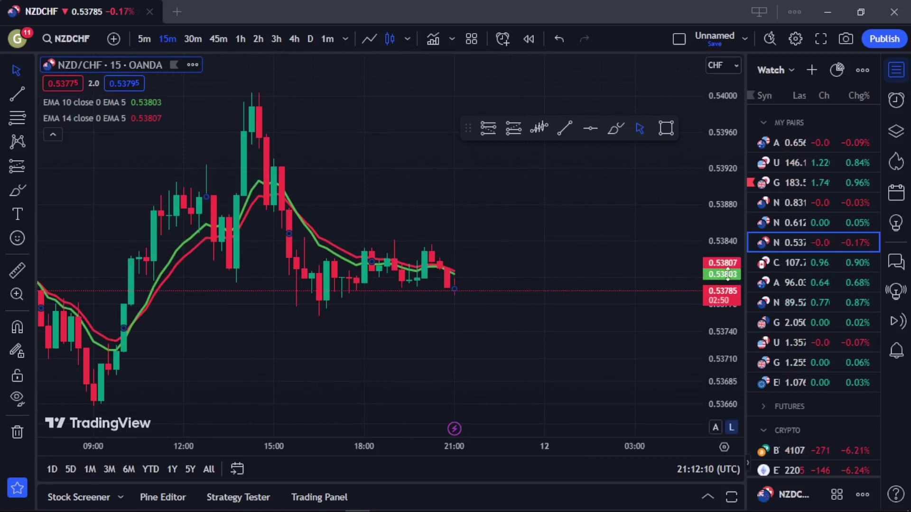
{"action": "scroll", "coordinate": [576, 269], "scroll_direction": "up", "scroll_amount": 2}
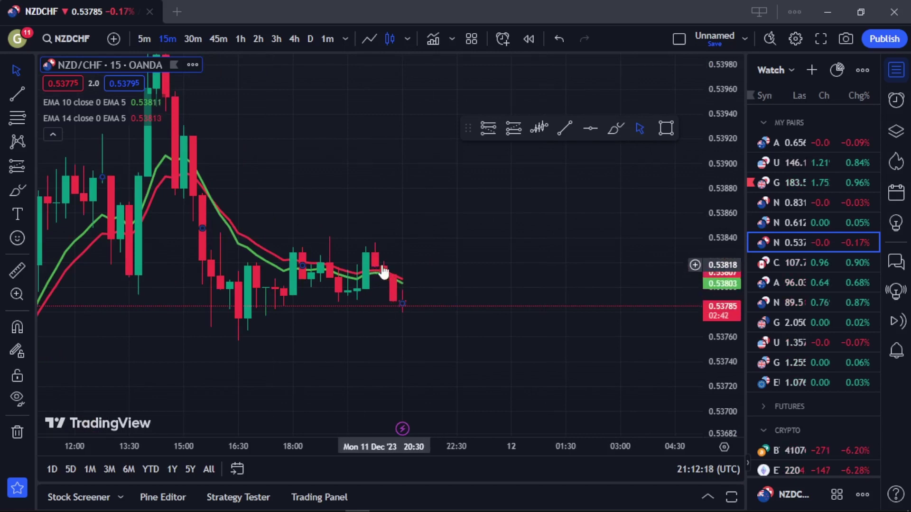
{"action": "scroll", "coordinate": [413, 279], "scroll_direction": "up", "scroll_amount": 1}
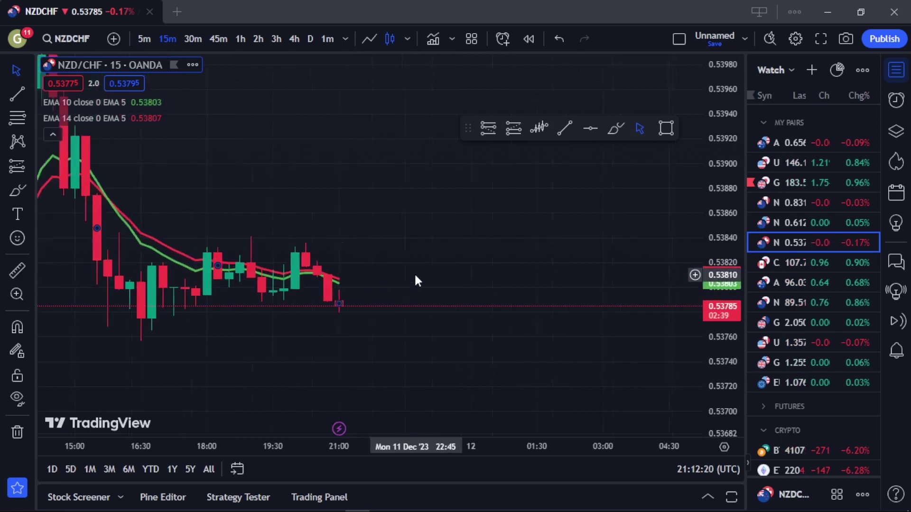
{"action": "left_click_drag", "start_coordinate": [362, 270], "coordinate": [491, 263]}
{"action": "scroll", "coordinate": [494, 271], "scroll_direction": "down", "scroll_amount": 2}
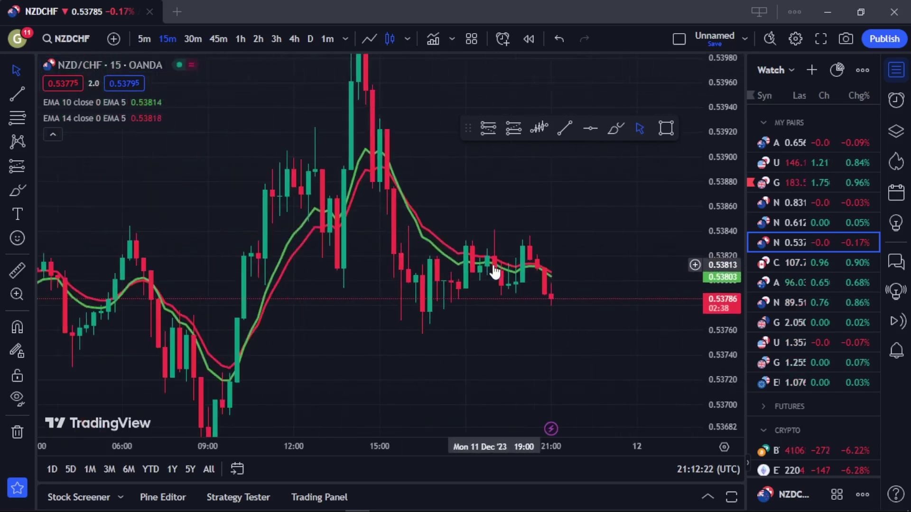
{"action": "left_click_drag", "start_coordinate": [478, 314], "coordinate": [431, 303]}
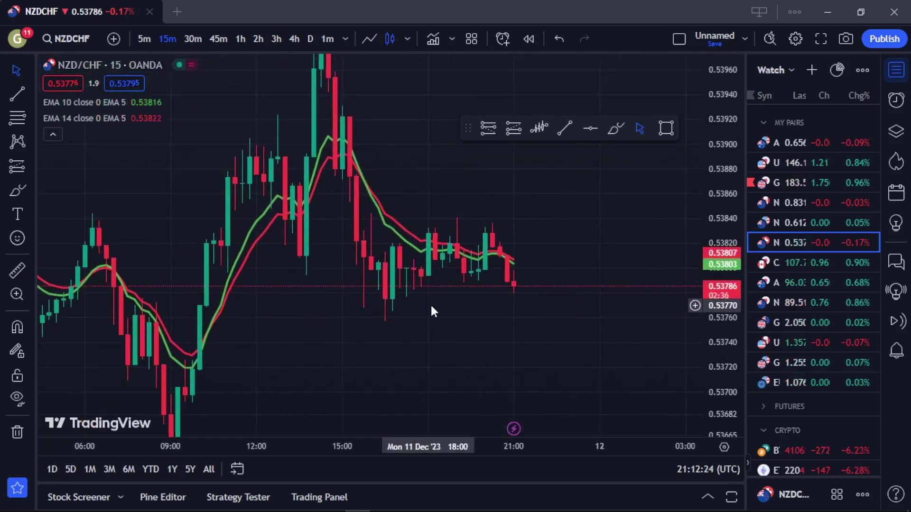
Circle the latest NZDCHF candles and EMA lines after 20:00 with the brush, and delete the circle.
{"action": "left_click", "coordinate": [615, 128]}
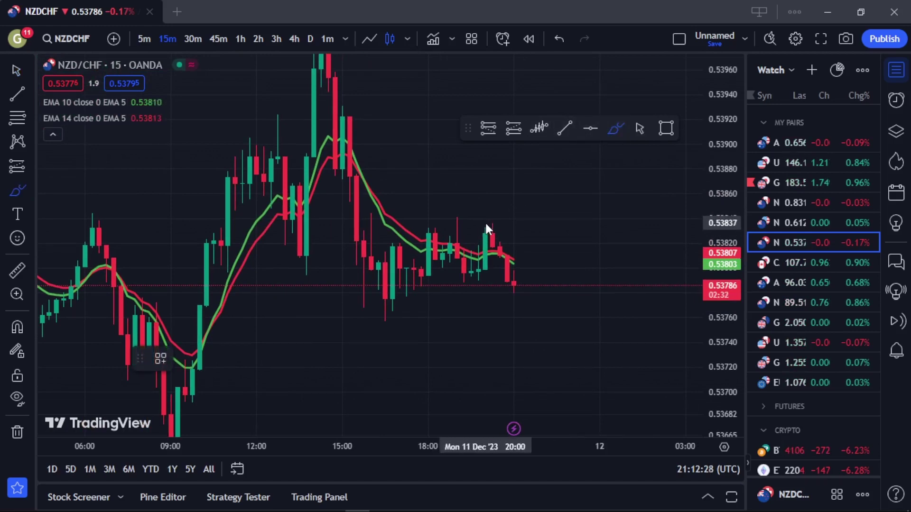
{"action": "mouse_move", "coordinate": [479, 230]}
{"action": "left_mouse_down"}
{"action": "mouse_move", "coordinate": [494, 272]}
{"action": "mouse_move", "coordinate": [556, 255]}
{"action": "mouse_move", "coordinate": [482, 232]}
{"action": "left_mouse_up"}
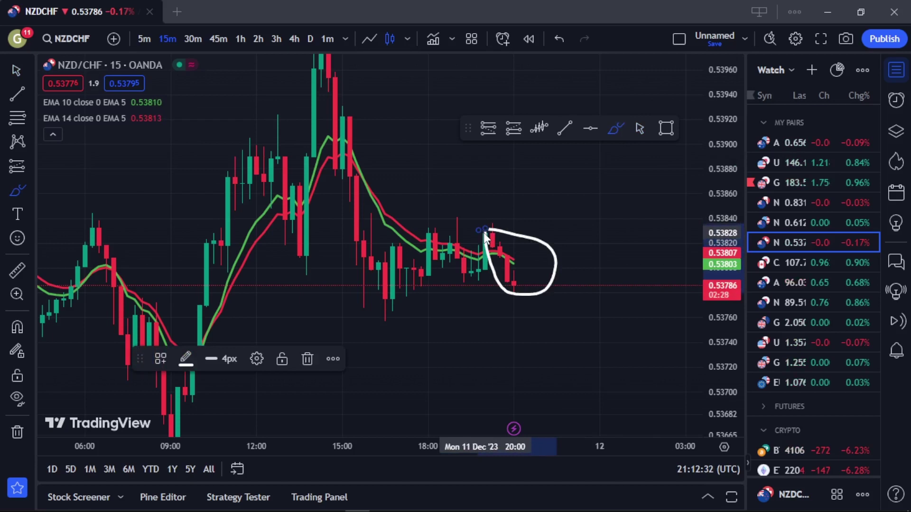
{"action": "scroll", "coordinate": [485, 236], "scroll_direction": "down", "scroll_amount": 1}
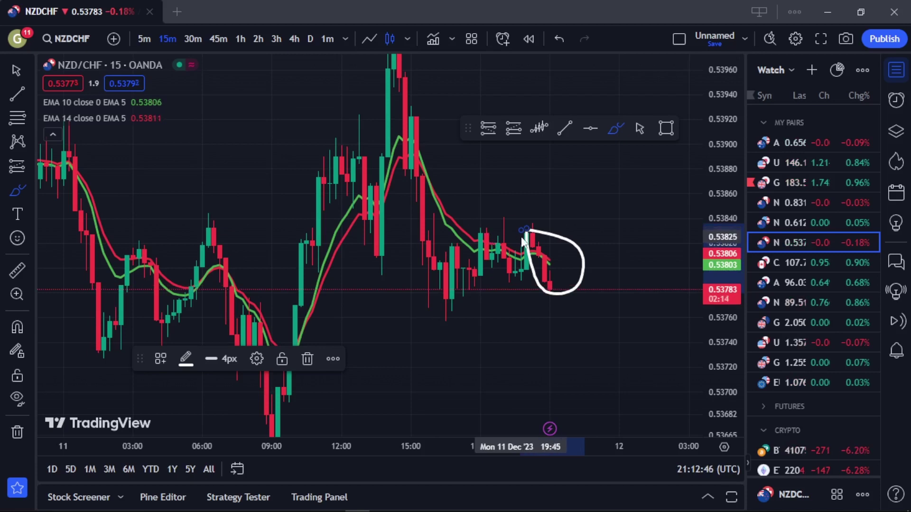
{"action": "key", "text": "Delete"}
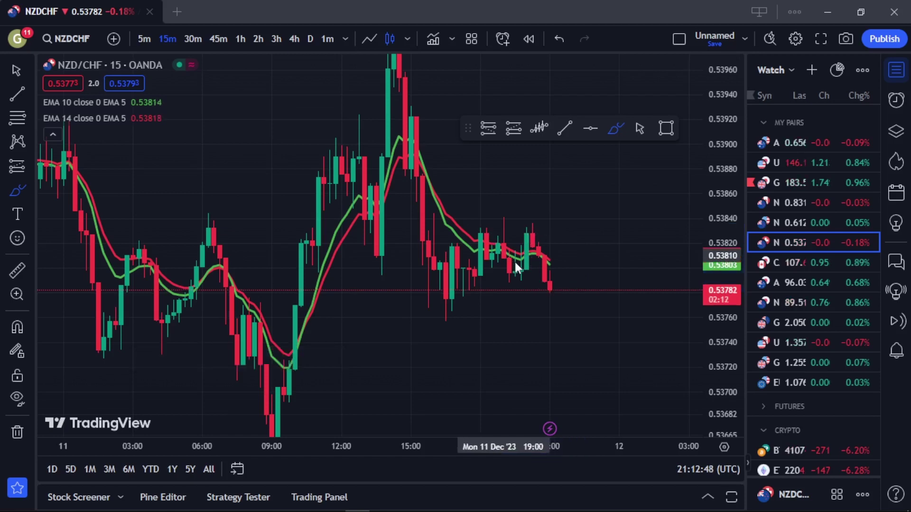
Draw a rectangle over the 09:00 swing low as a support zone, from about 0.5371 down to 0.5366, extending beyond the latest candles.
{"action": "scroll", "coordinate": [575, 325], "scroll_direction": "up", "scroll_amount": 3}
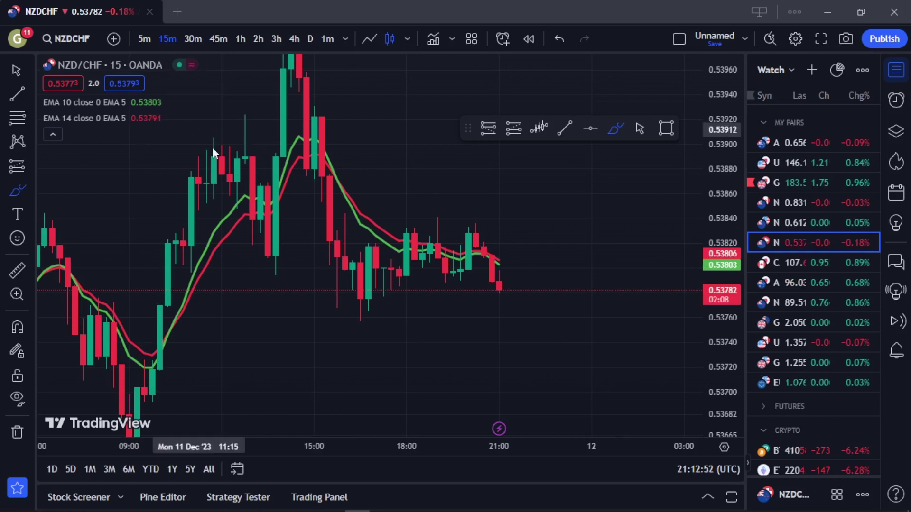
{"action": "scroll", "coordinate": [216, 169], "scroll_direction": "down", "scroll_amount": 3}
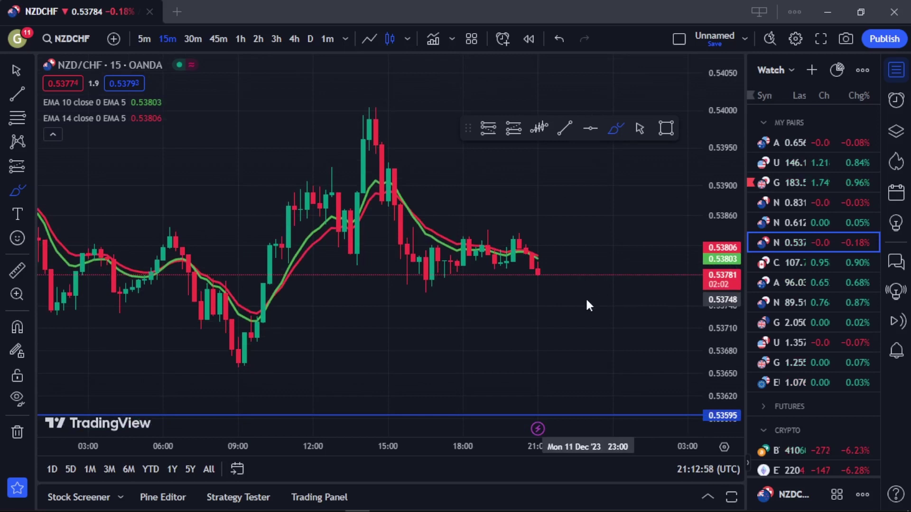
{"action": "scroll", "coordinate": [589, 305], "scroll_direction": "down", "scroll_amount": 1}
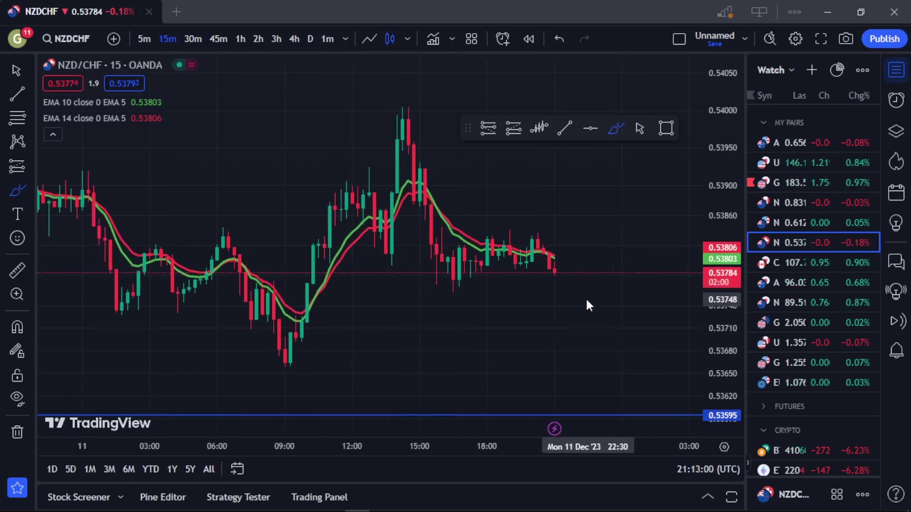
{"action": "left_click", "coordinate": [589, 127]}
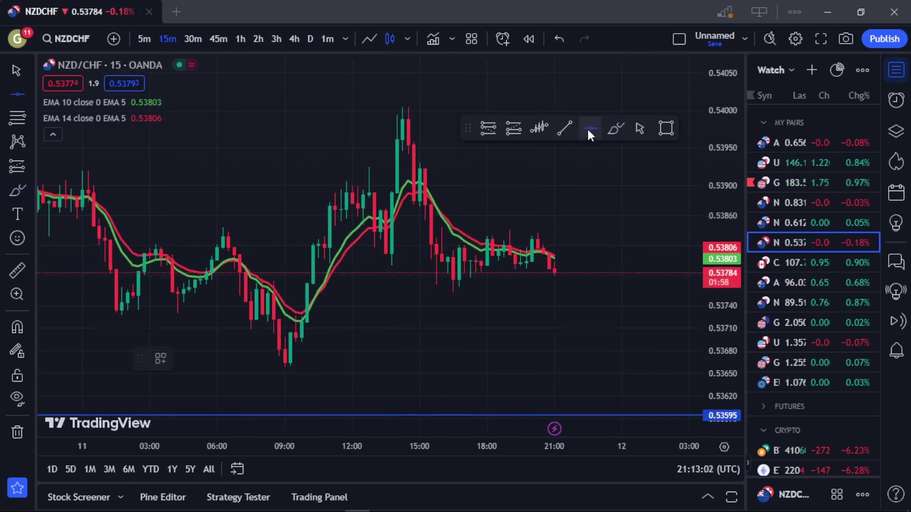
{"action": "left_click", "coordinate": [662, 131]}
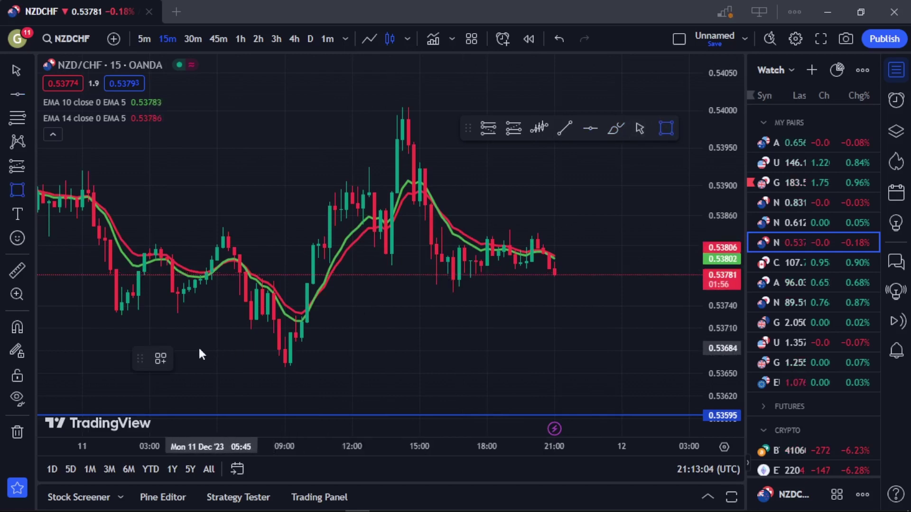
{"action": "left_click_drag", "start_coordinate": [119, 336], "coordinate": [691, 367]}
{"action": "left_click", "coordinate": [694, 368]}
{"action": "left_click", "coordinate": [479, 305]}
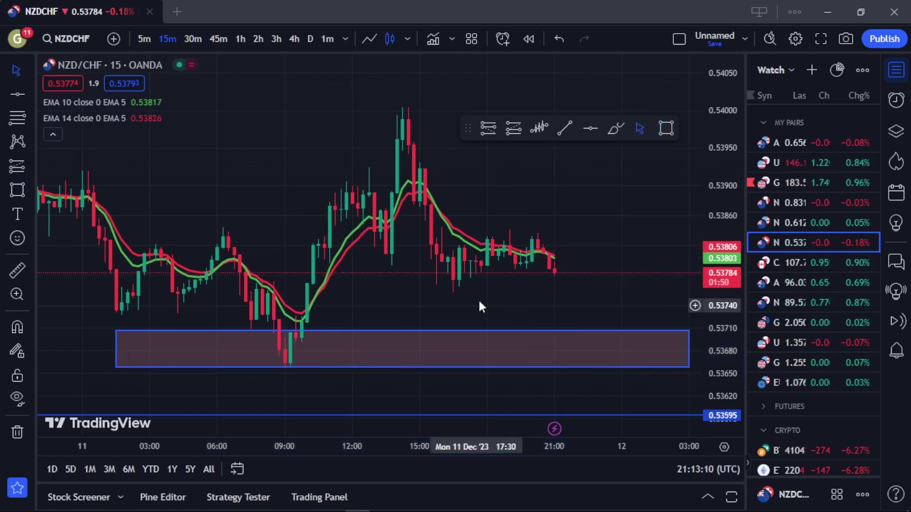
Draw a rectangle over the swing high before 15:00 as a resistance zone, from about 0.5400 down to 0.5392, extending beyond the latest candles.
{"action": "left_click", "coordinate": [666, 128]}
{"action": "mouse_move", "coordinate": [379, 112]}
{"action": "left_mouse_down"}
{"action": "mouse_move", "coordinate": [576, 166]}
{"action": "mouse_move", "coordinate": [678, 149]}
{"action": "mouse_move", "coordinate": [697, 168]}
{"action": "left_mouse_up"}
{"action": "left_click", "coordinate": [696, 168]}
{"action": "left_click", "coordinate": [495, 194]}
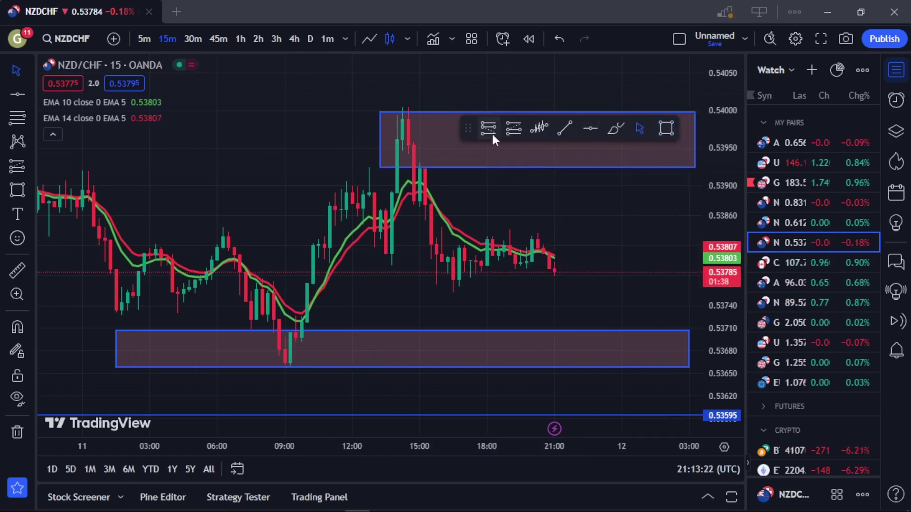
Place a short position on the latest candle at 0.53802 with its stop at 0.53871, and extend its target to 0.53685 inside the support zone.
{"action": "left_click", "coordinate": [552, 259]}
{"action": "key", "text": "Delete"}
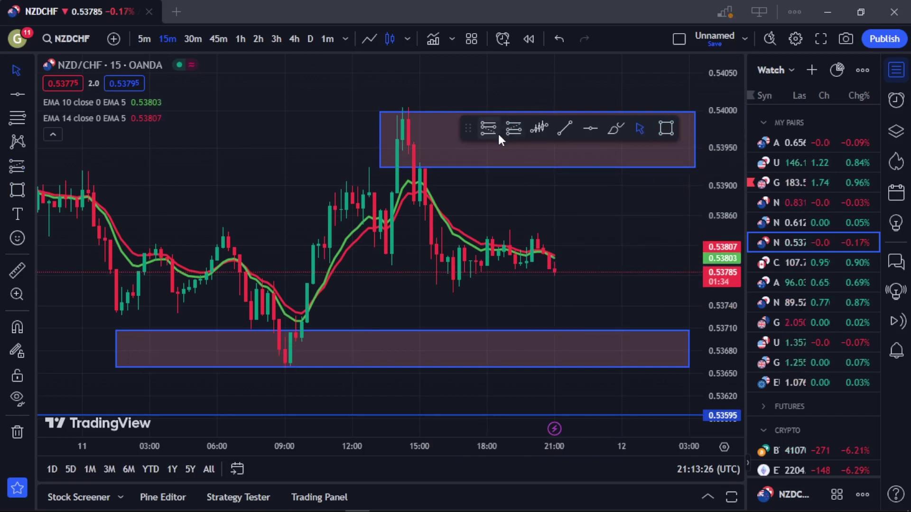
{"action": "left_click", "coordinate": [554, 258]}
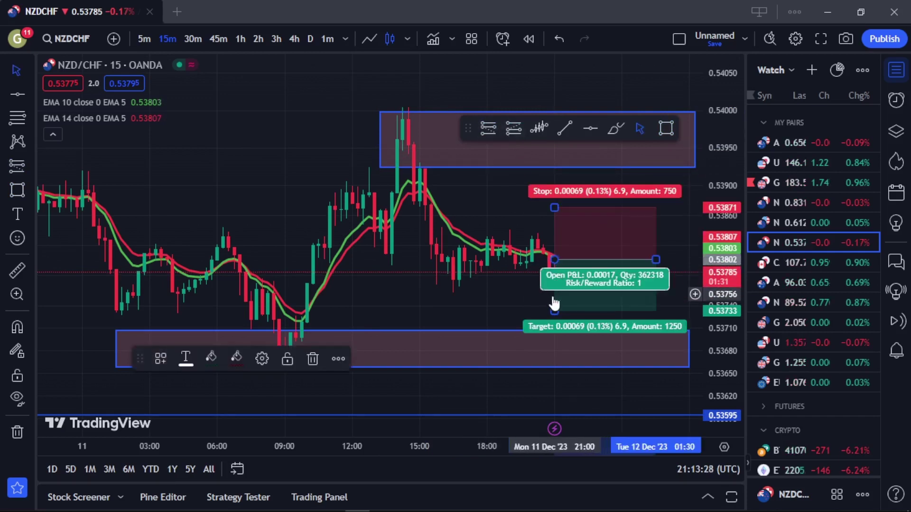
{"action": "left_click_drag", "start_coordinate": [555, 310], "coordinate": [559, 348]}
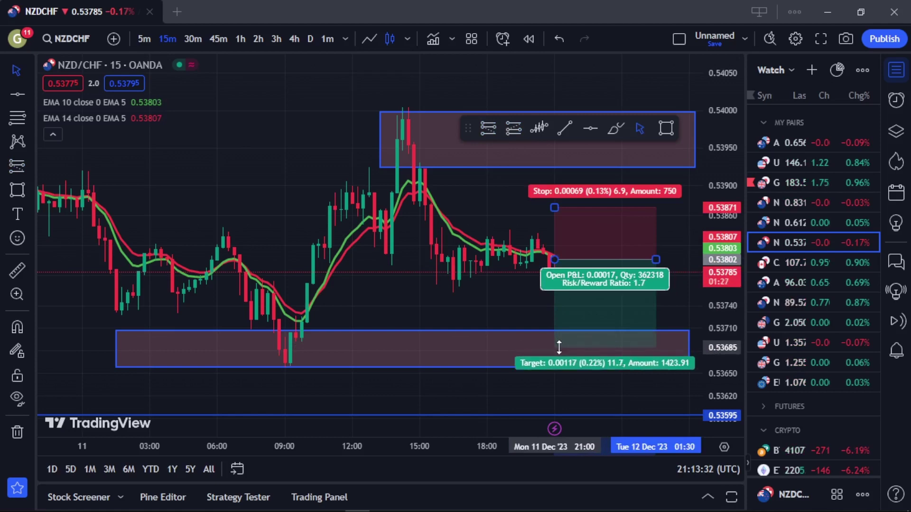
Draw a nearly horizontal trend line at about 0.53844 above the recent highs, from 11 Dec 18:45 to 12 Dec 05:30.
{"action": "scroll", "coordinate": [563, 226], "scroll_direction": "down", "scroll_amount": 4}
{"action": "left_click_drag", "start_coordinate": [549, 285], "coordinate": [469, 284]}
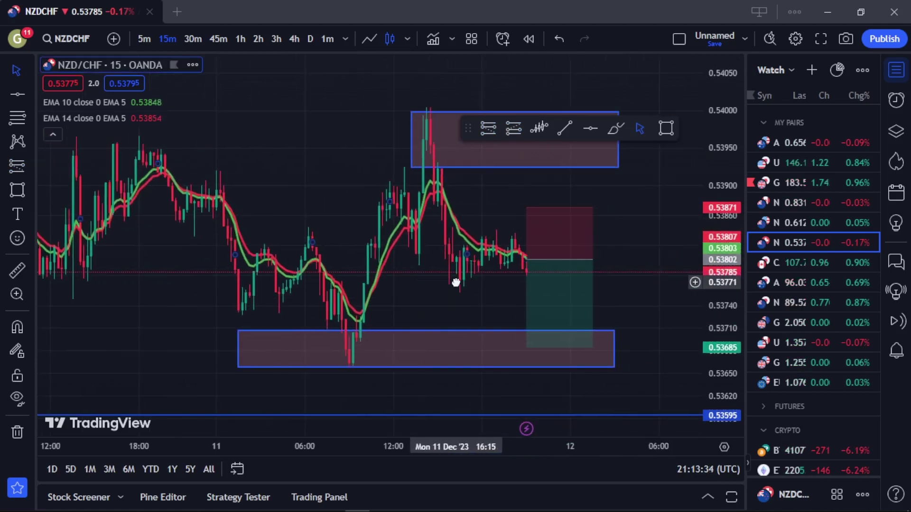
{"action": "left_click", "coordinate": [584, 127]}
{"action": "left_click", "coordinate": [565, 128]}
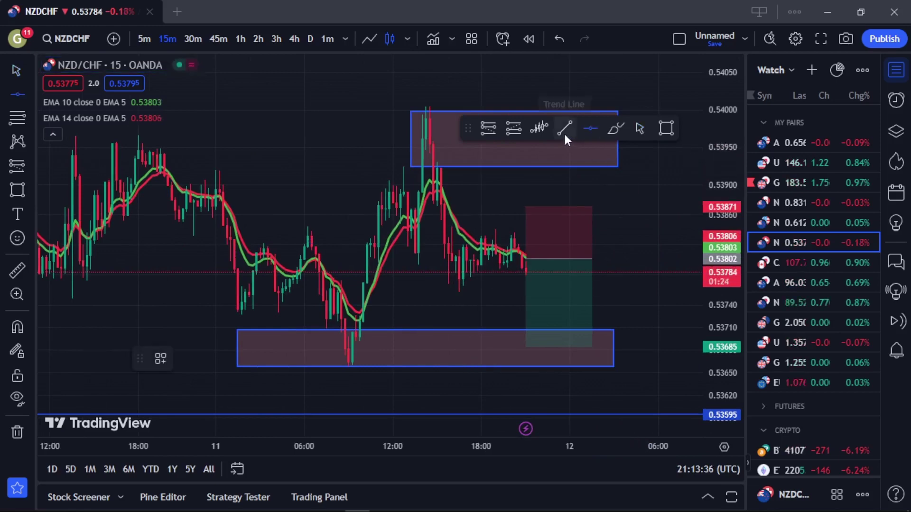
{"action": "left_click", "coordinate": [492, 228]}
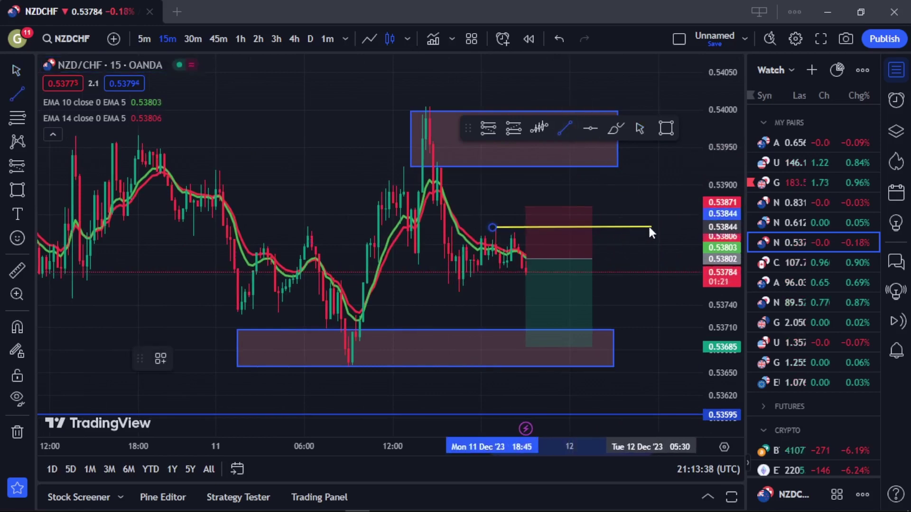
{"action": "left_click", "coordinate": [651, 229]}
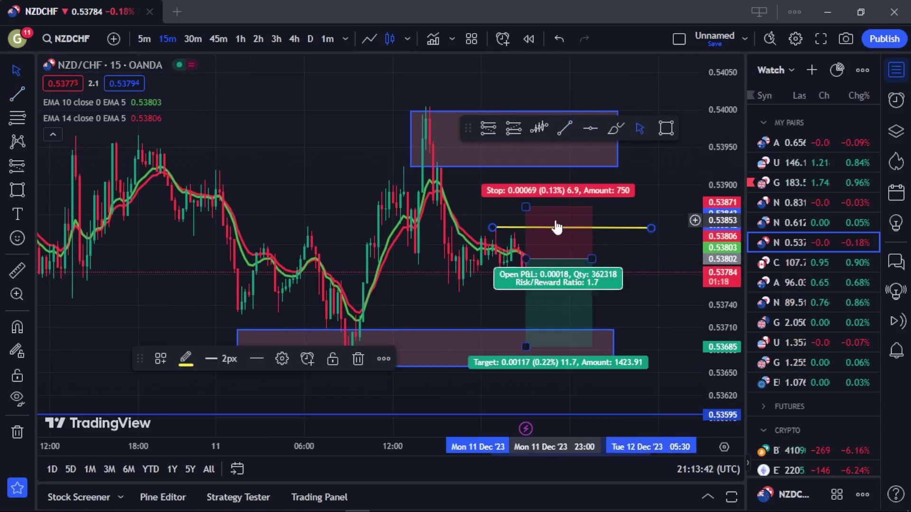
{"action": "left_click", "coordinate": [622, 265]}
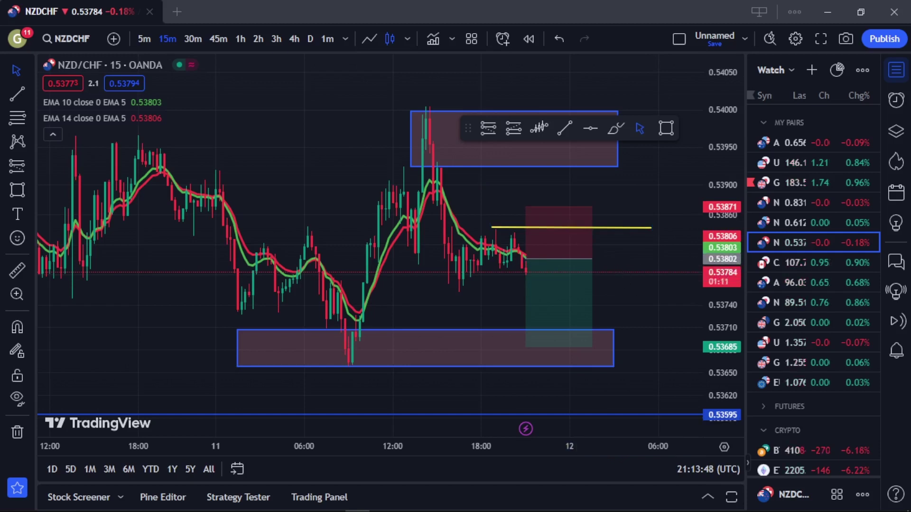
{"action": "mouse_move", "coordinate": [862, 504]}
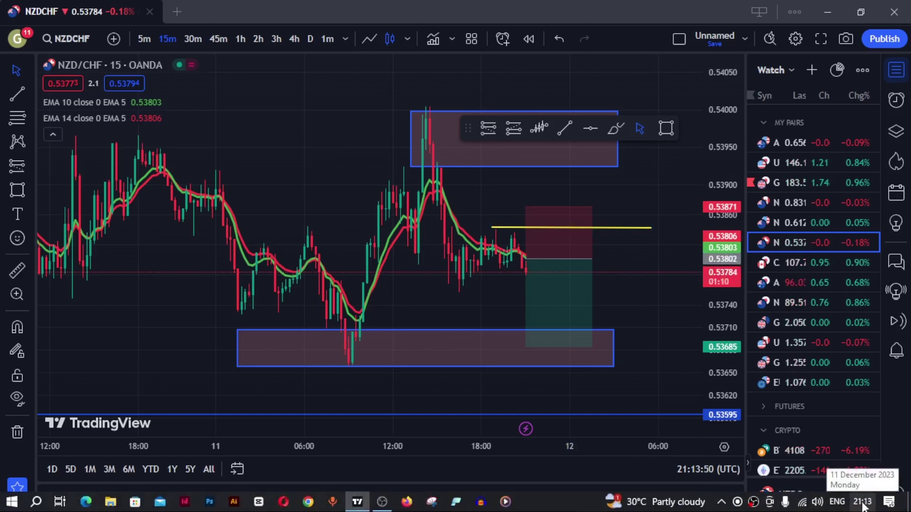
{"action": "mouse_move", "coordinate": [572, 307]}
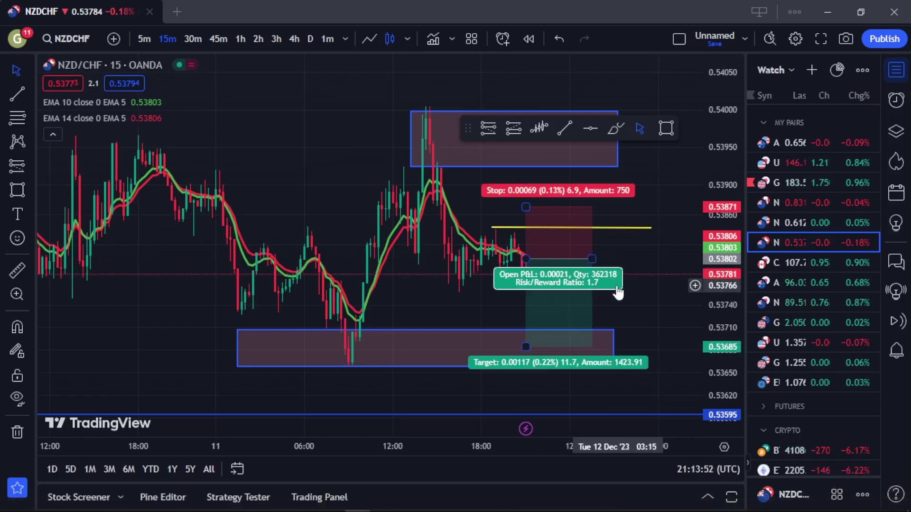